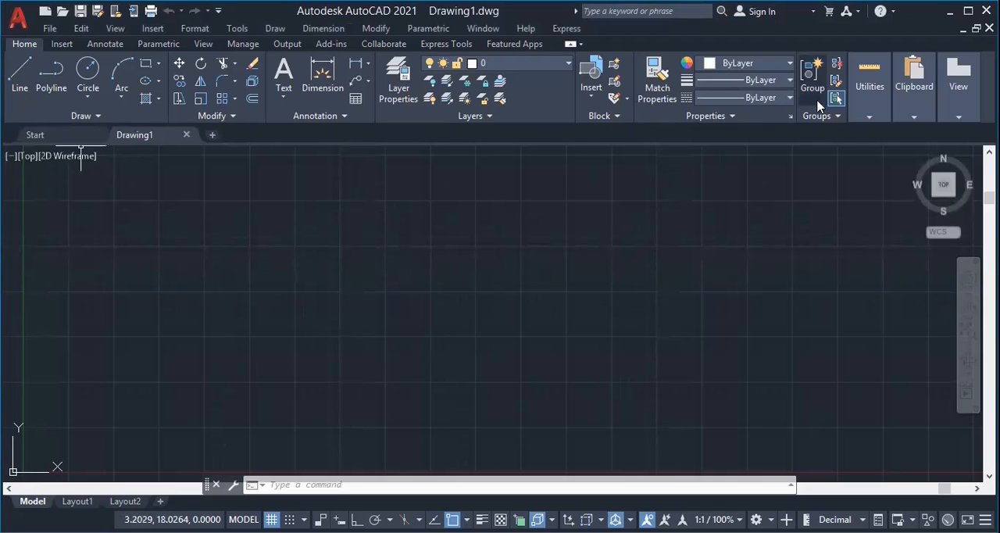
{"action": "left_click", "coordinate": [75, 117]}
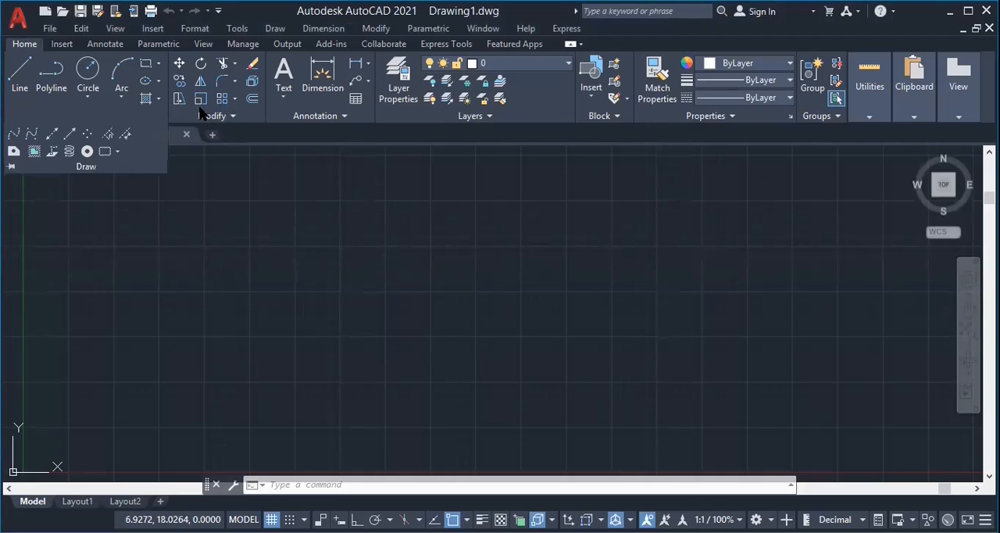
{"action": "left_click", "coordinate": [312, 116]}
{"action": "left_click", "coordinate": [658, 190]}
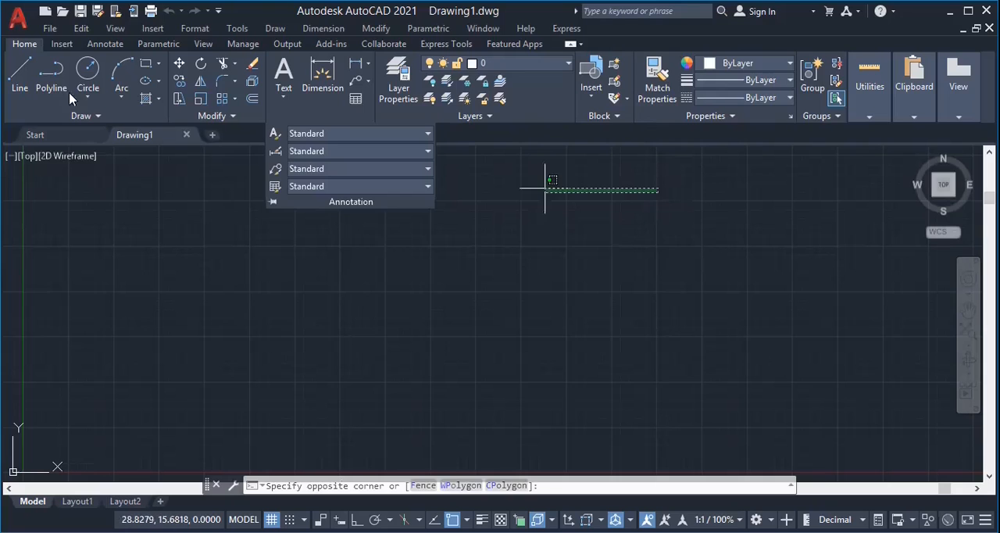
{"action": "left_click", "coordinate": [61, 44]}
{"action": "left_click", "coordinate": [105, 44]}
{"action": "left_click", "coordinate": [158, 44]}
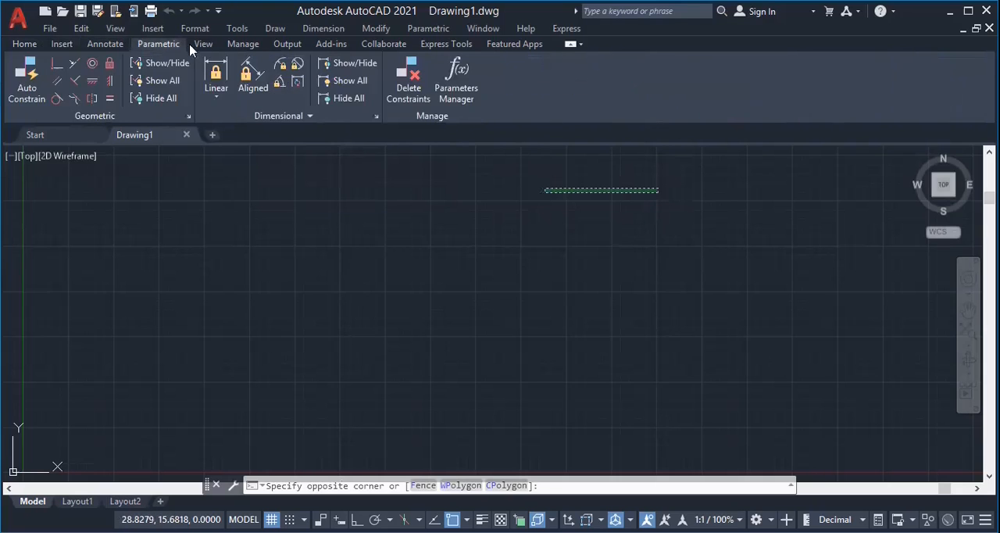
{"action": "left_click", "coordinate": [203, 44]}
{"action": "left_click", "coordinate": [23, 46]}
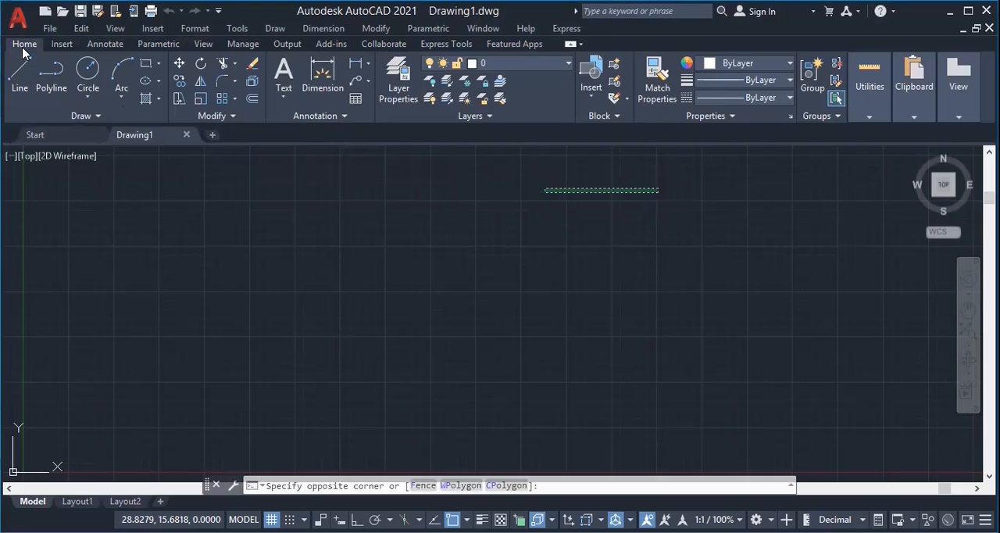
{"action": "left_click", "coordinate": [247, 295]}
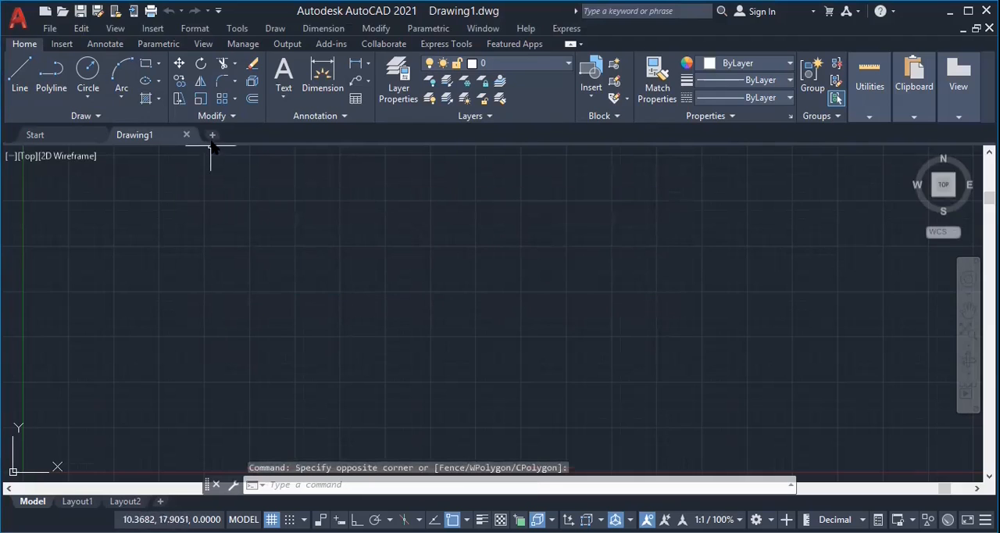
{"action": "left_click", "coordinate": [235, 64]}
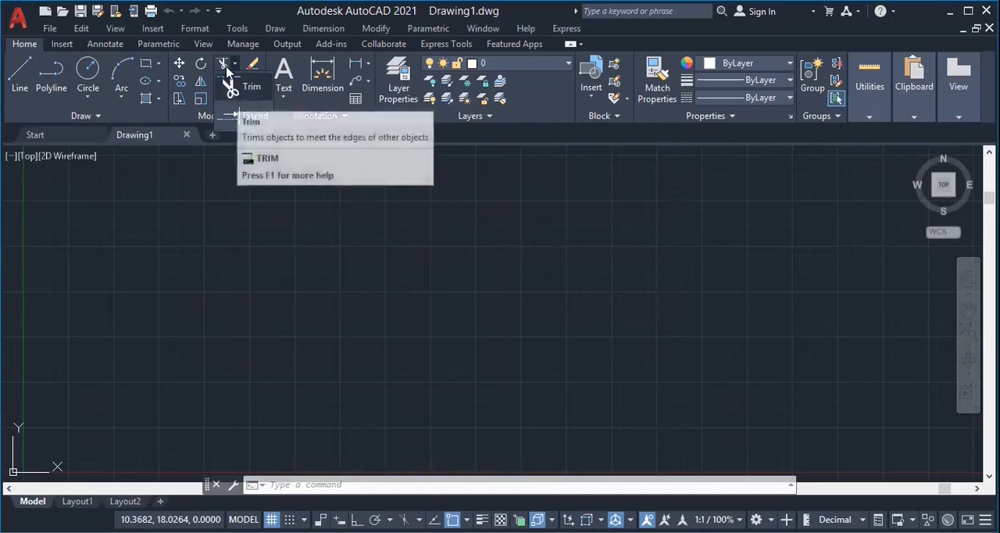
Draw a four-sided outline about 12 by 6.5 units with orthogonal lines, letting both ends cross and overshoot at its upper-left corner.
{"action": "left_click", "coordinate": [20, 74]}
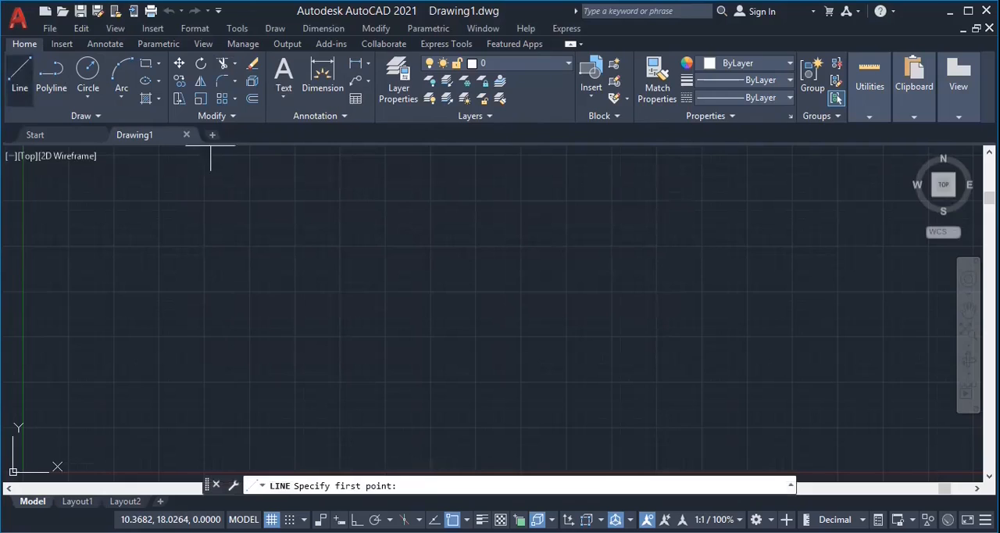
{"action": "left_click", "coordinate": [224, 226]}
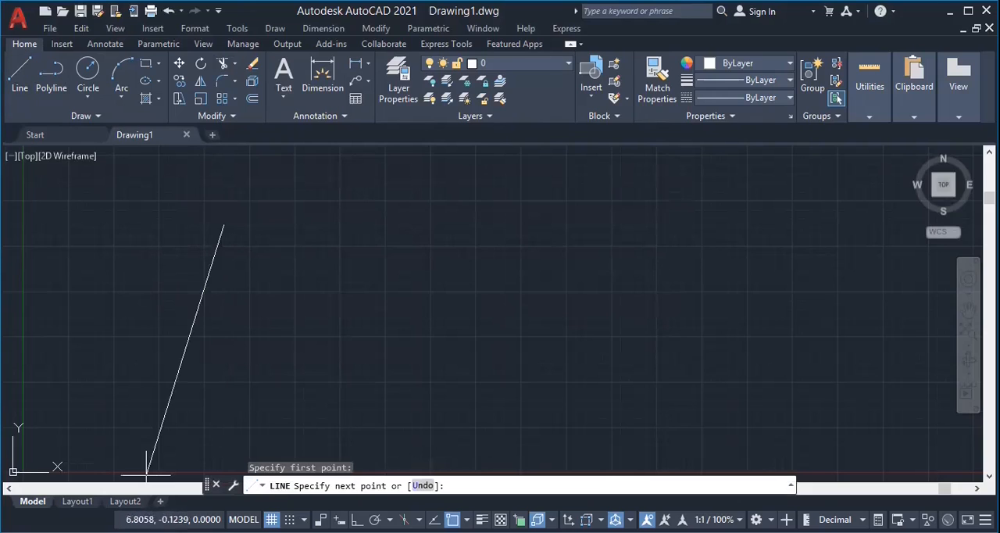
{"action": "key", "text": "F8"}
{"action": "left_click", "coordinate": [224, 418]}
{"action": "left_click", "coordinate": [417, 404]}
{"action": "left_click", "coordinate": [418, 300]}
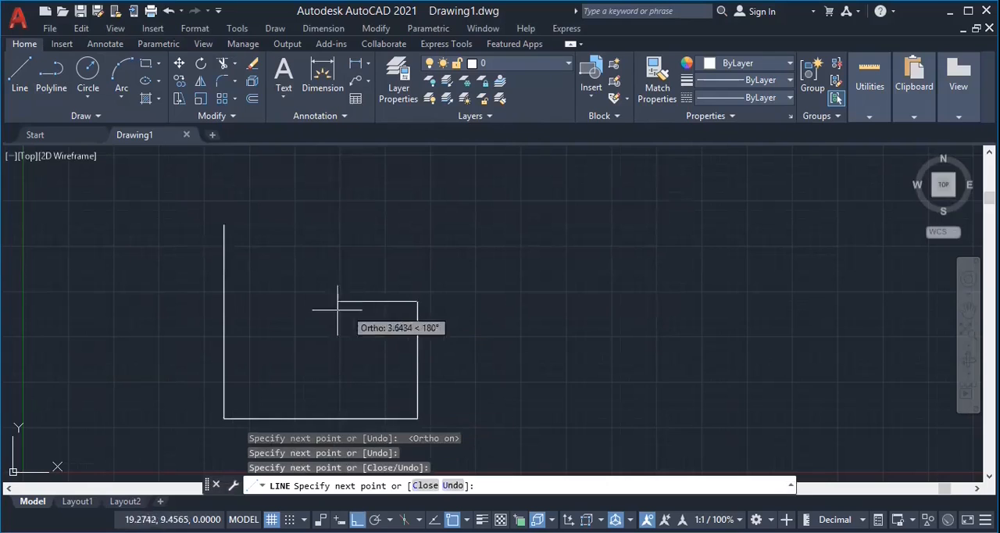
{"action": "left_click", "coordinate": [224, 301]}
{"action": "left_click", "coordinate": [182, 302]}
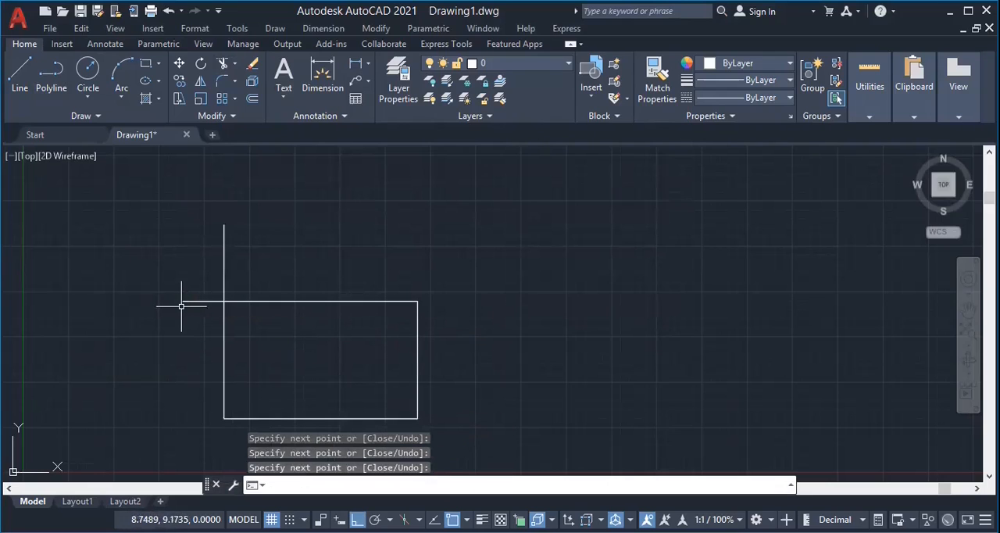
{"action": "key", "text": "Return"}
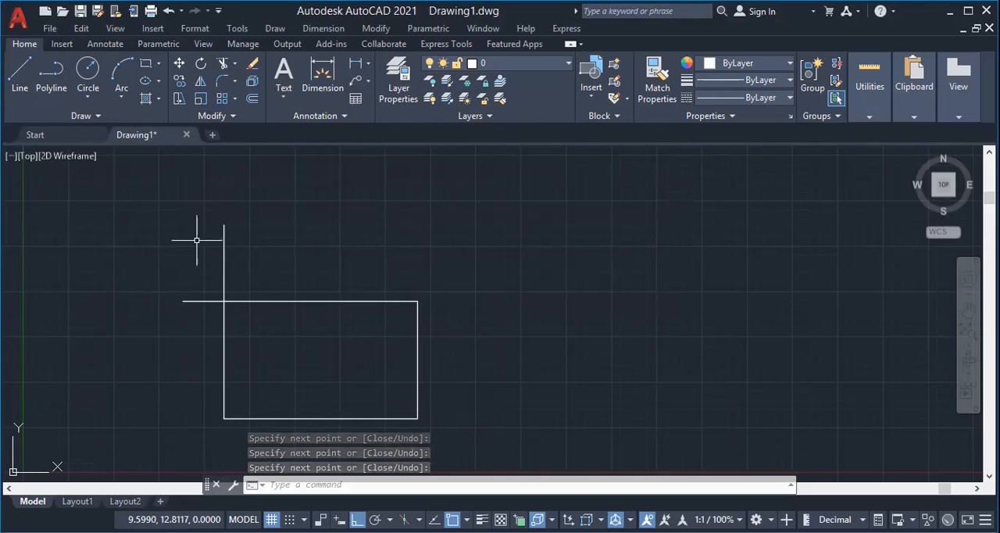
Draw a larger outline beside the first, about 11 units high on its left side, leaving its top line short of that side.
{"action": "right_click", "coordinate": [489, 209]}
{"action": "left_click", "coordinate": [516, 219]}
{"action": "left_click", "coordinate": [527, 235]}
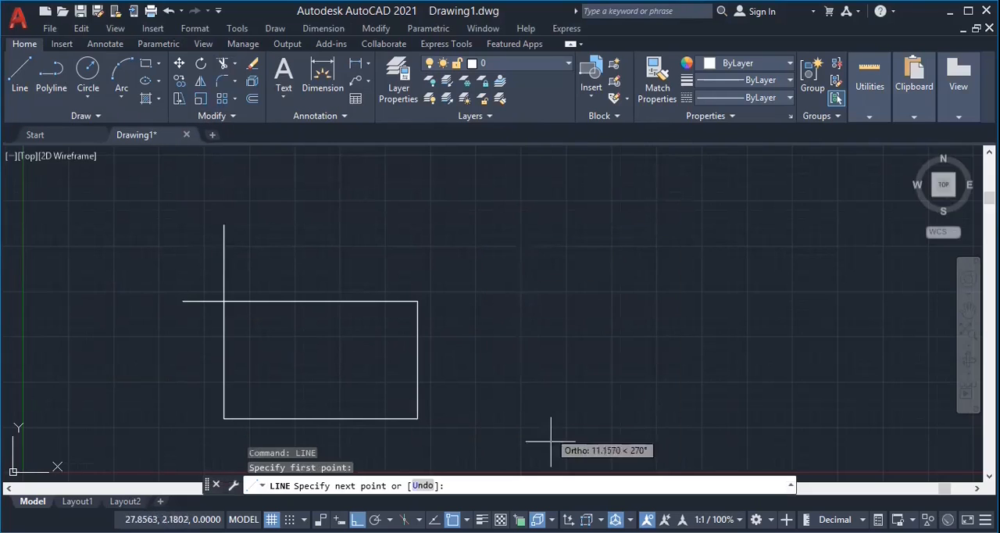
{"action": "left_click", "coordinate": [527, 445]}
{"action": "left_click", "coordinate": [773, 445]}
{"action": "left_click", "coordinate": [773, 259]}
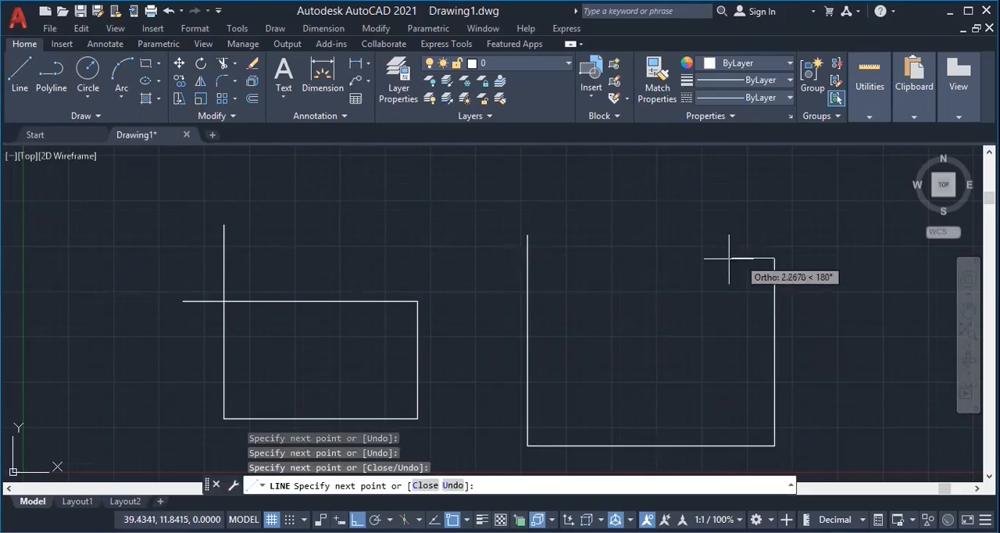
{"action": "left_click", "coordinate": [709, 259]}
{"action": "right_click", "coordinate": [709, 259]}
{"action": "left_click", "coordinate": [727, 275]}
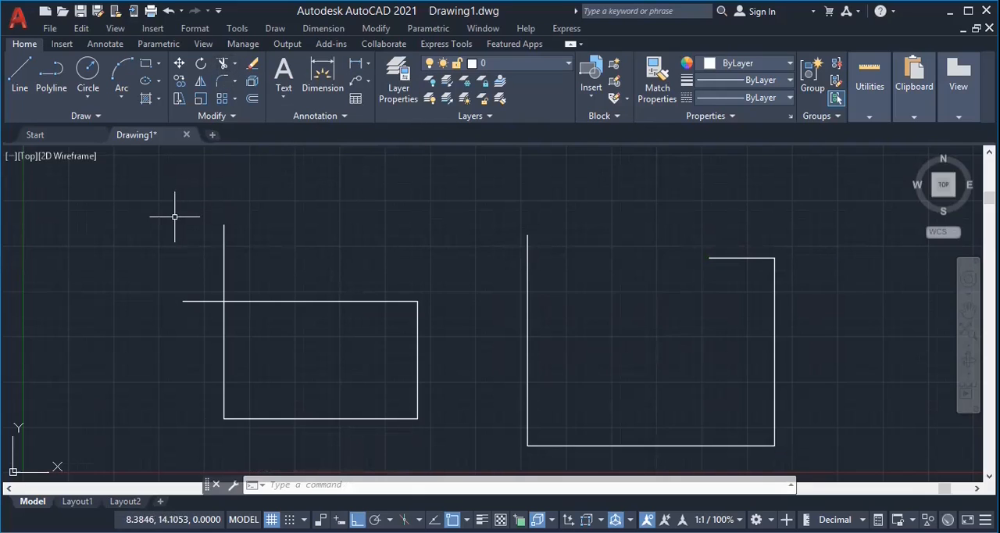
Trim both overshooting line ends at the upper-left corner of the smaller rectangle.
{"action": "type", "text": "tr"}
{"action": "key", "text": "Return"}
{"action": "left_click", "coordinate": [224, 250]}
{"action": "left_click", "coordinate": [204, 300]}
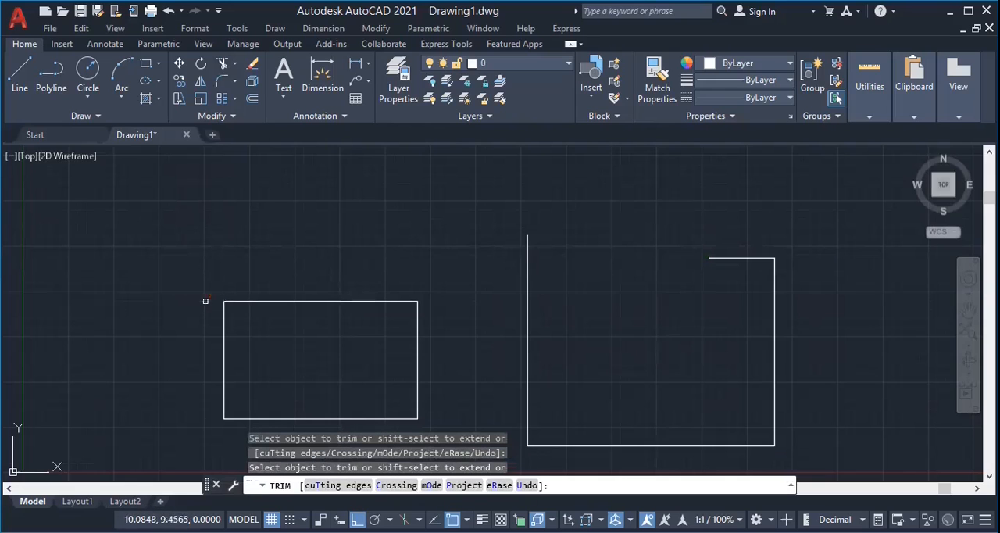
{"action": "right_click", "coordinate": [315, 243]}
{"action": "left_click", "coordinate": [328, 249]}
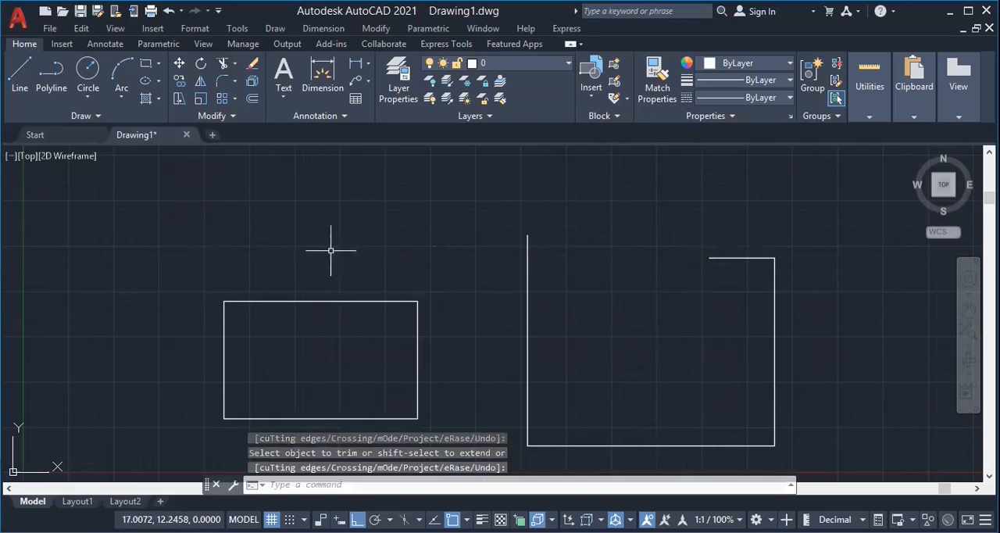
Extend the larger outline's short top line to its left vertical side.
{"action": "type", "text": "ex"}
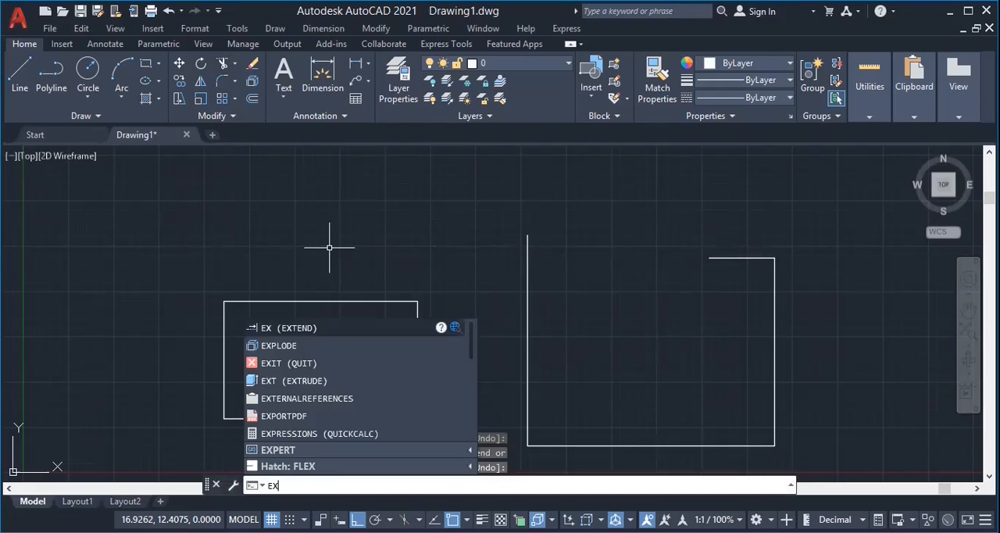
{"action": "key", "text": "Return"}
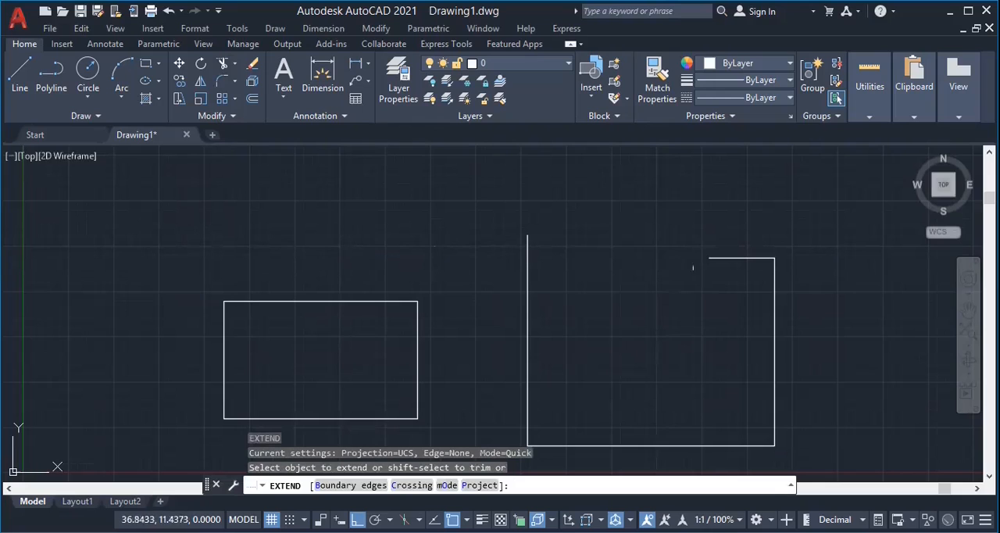
{"action": "left_click", "coordinate": [720, 259]}
{"action": "left_click", "coordinate": [720, 258]}
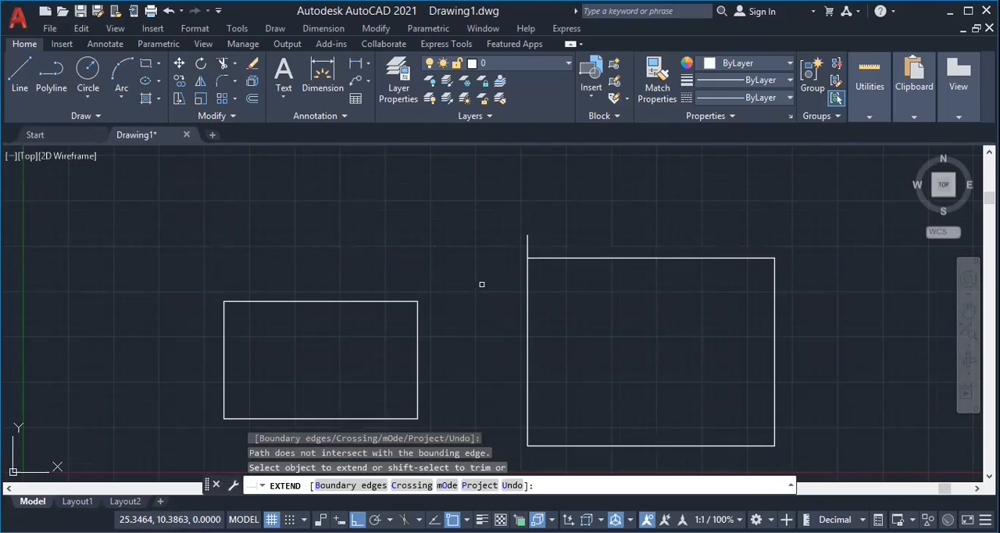
{"action": "key", "text": "Return"}
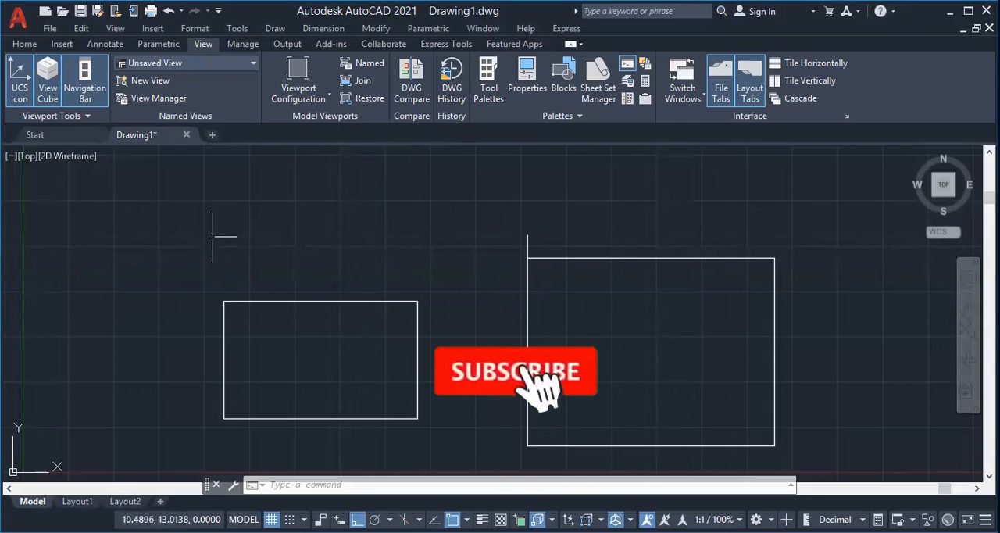
Look at the Drawing History palette and close it again.
{"action": "scroll", "coordinate": [373, 235], "scroll_direction": "down", "scroll_amount": 2}
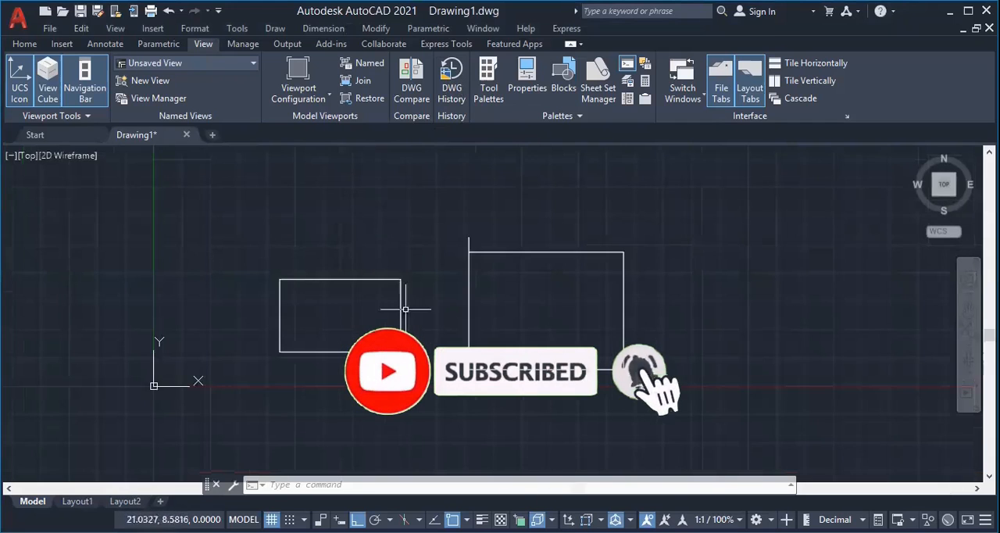
{"action": "scroll", "coordinate": [424, 320], "scroll_direction": "up", "scroll_amount": 4}
{"action": "scroll", "coordinate": [422, 323], "scroll_direction": "down", "scroll_amount": 2}
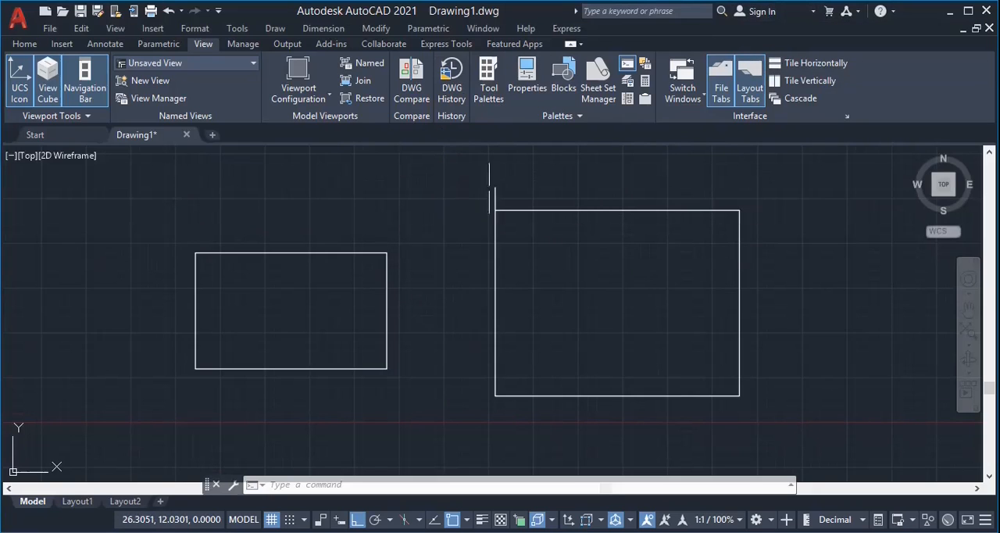
{"action": "left_click", "coordinate": [449, 100]}
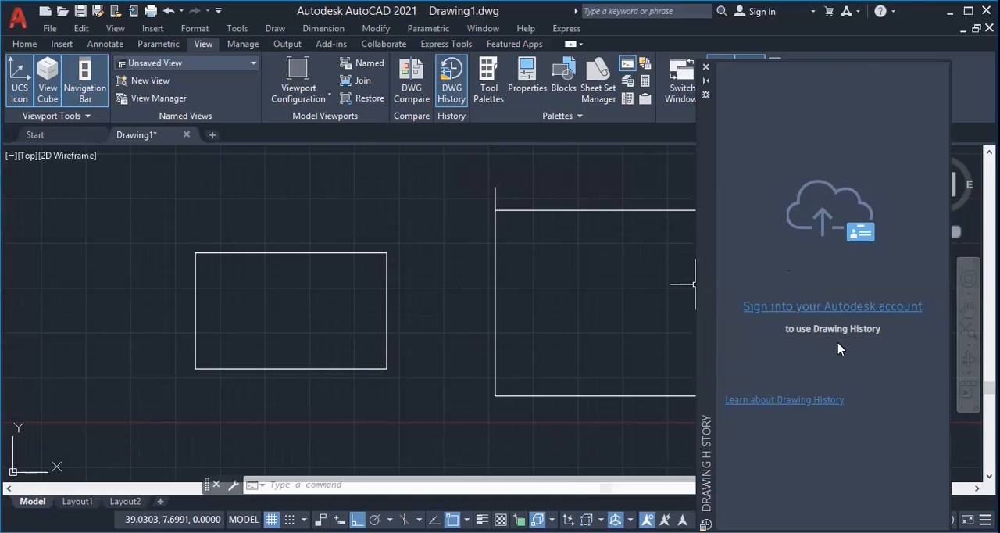
{"action": "left_click", "coordinate": [705, 70]}
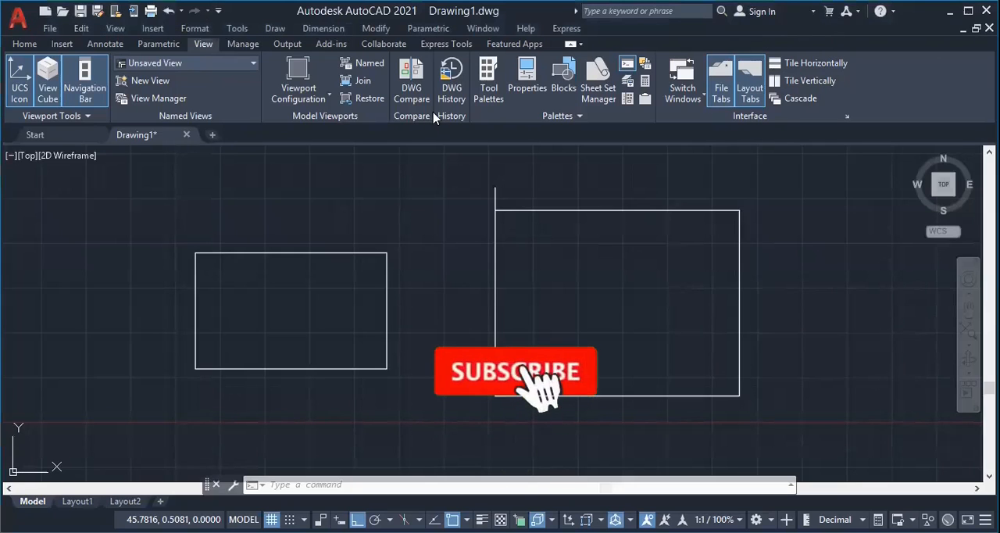
Add a Quick Dimension to the right side of the smaller rectangle, placing the dimension line just outside it.
{"action": "left_click", "coordinate": [323, 28]}
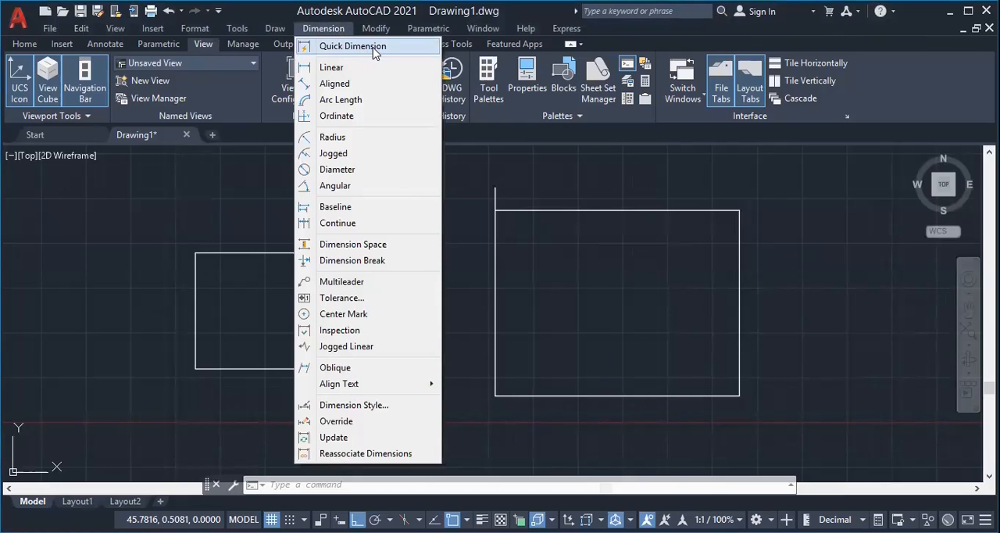
{"action": "left_click", "coordinate": [367, 48]}
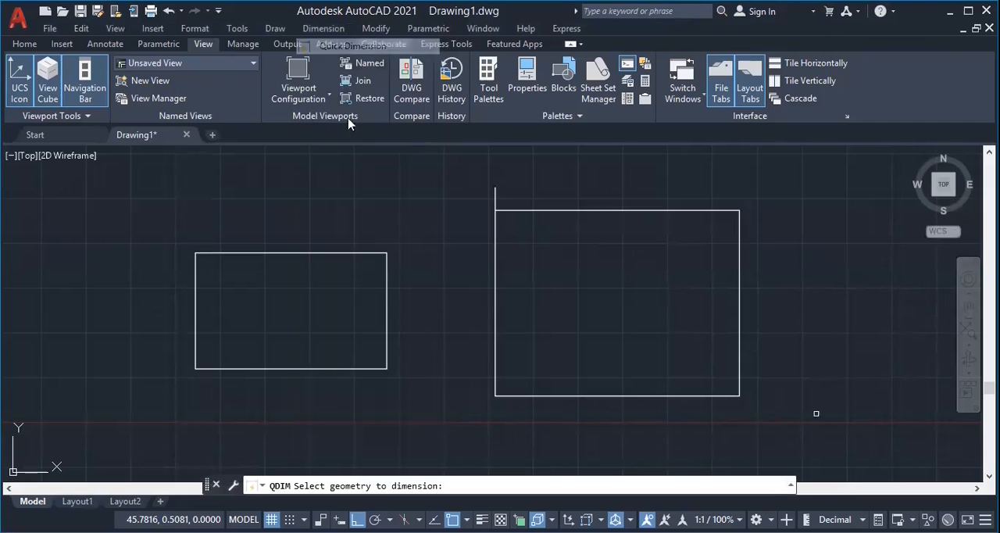
{"action": "left_click", "coordinate": [386, 318]}
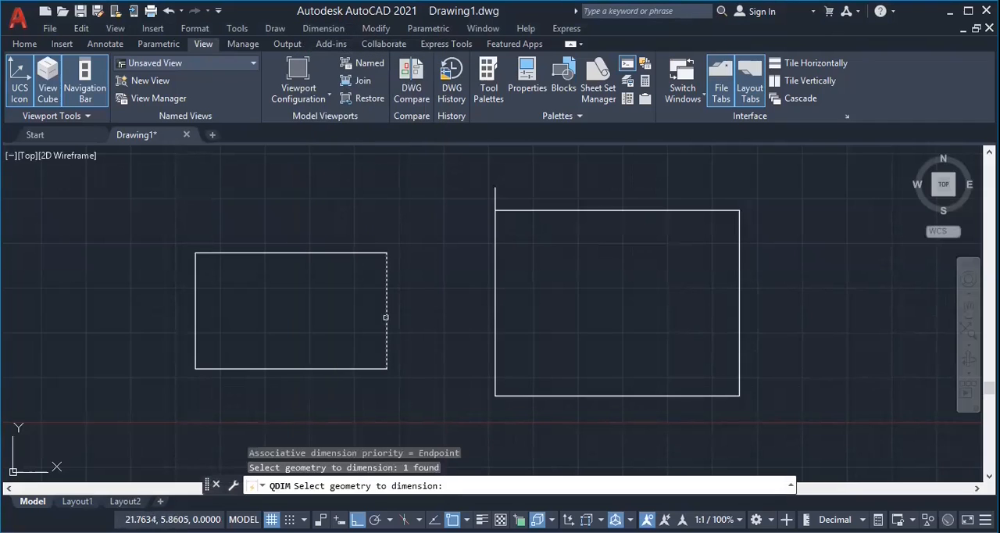
{"action": "key", "text": "Return"}
{"action": "left_click", "coordinate": [425, 314]}
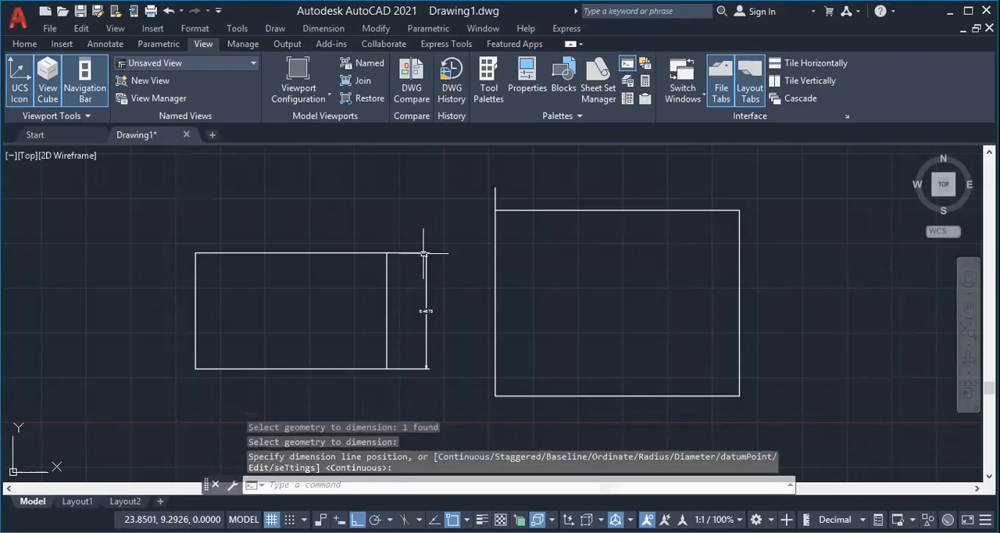
{"action": "scroll", "coordinate": [421, 334], "scroll_direction": "up", "scroll_amount": 2}
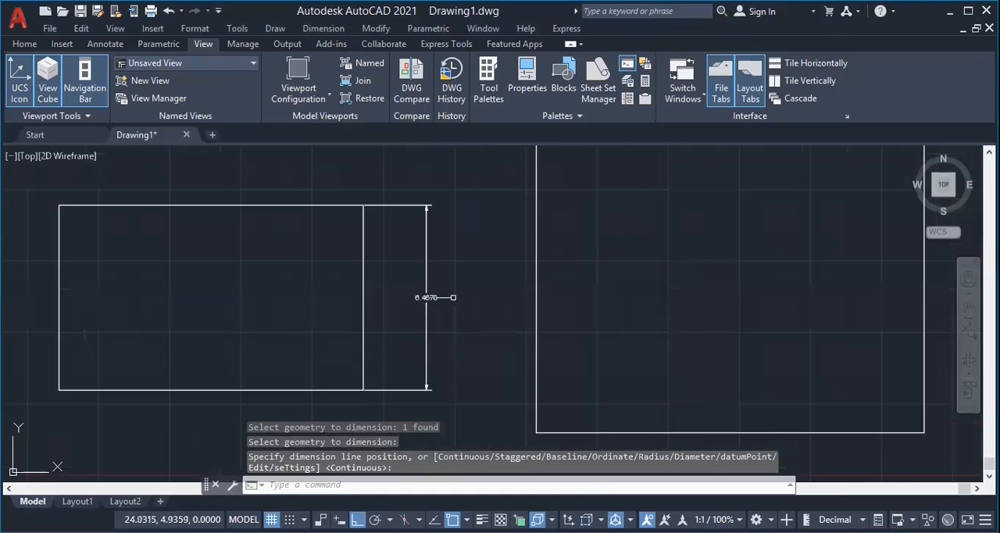
{"action": "scroll", "coordinate": [422, 291], "scroll_direction": "down", "scroll_amount": 2}
{"action": "left_click", "coordinate": [323, 28]}
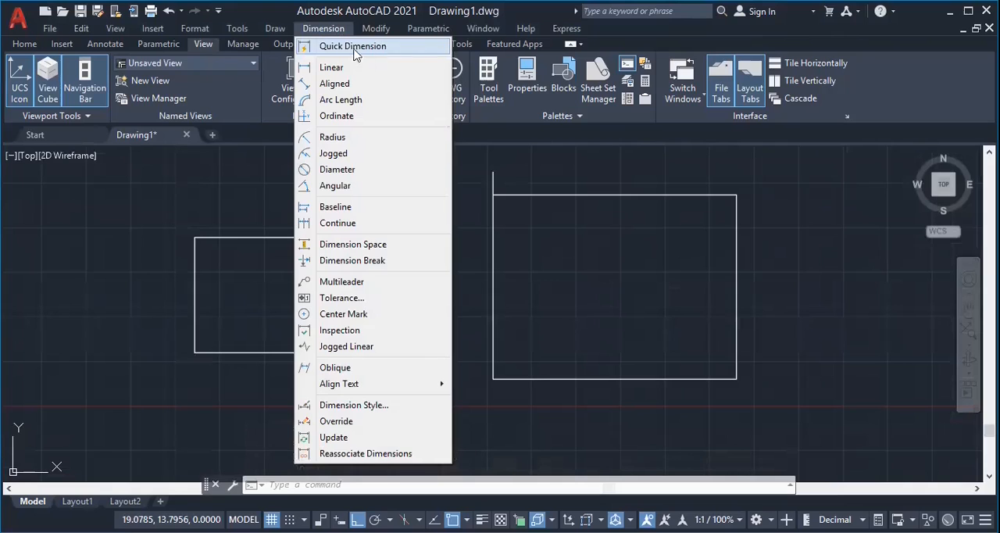
{"action": "left_click", "coordinate": [331, 33]}
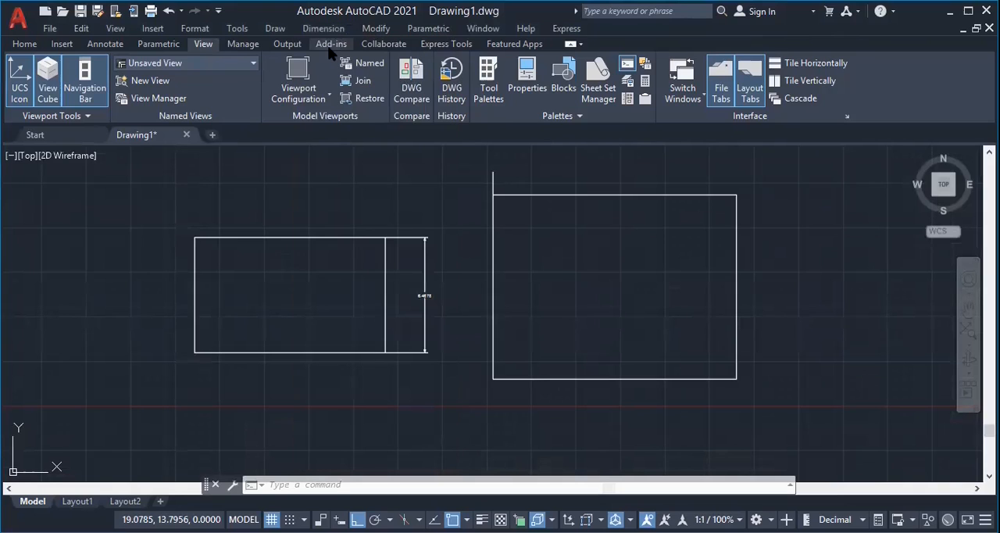
{"action": "left_click", "coordinate": [26, 44]}
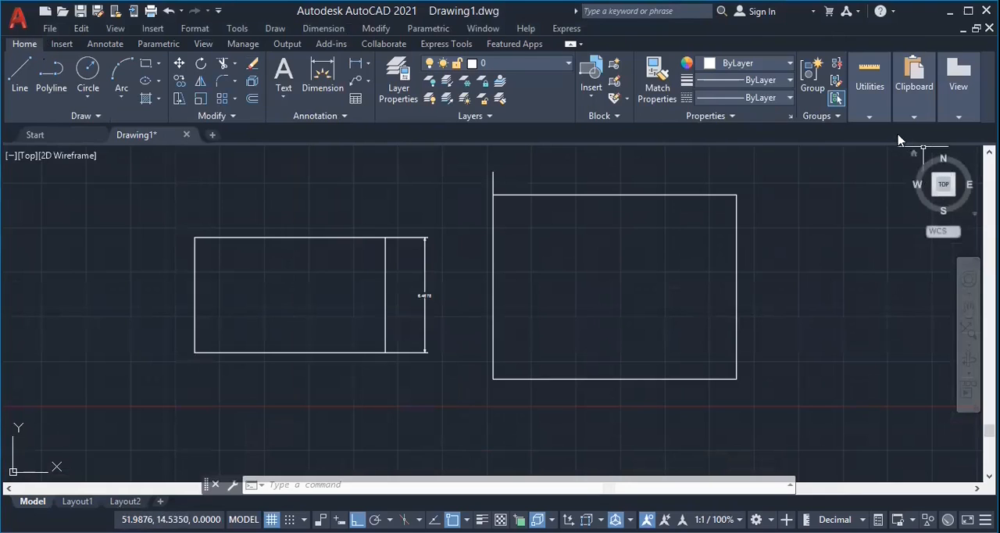
{"action": "left_click", "coordinate": [873, 120]}
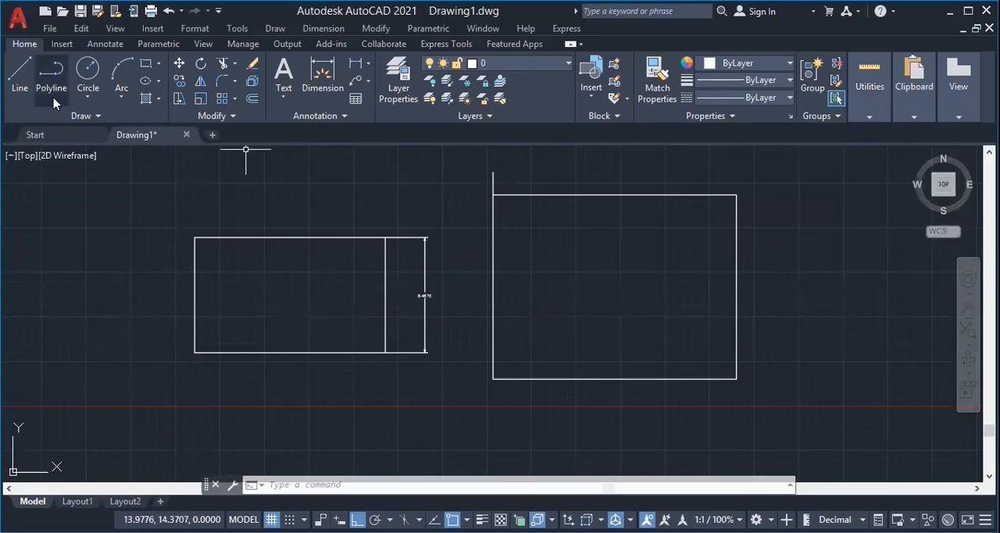
Open the drawing file plan2.dwg.
{"action": "key", "text": "ctrl+o"}
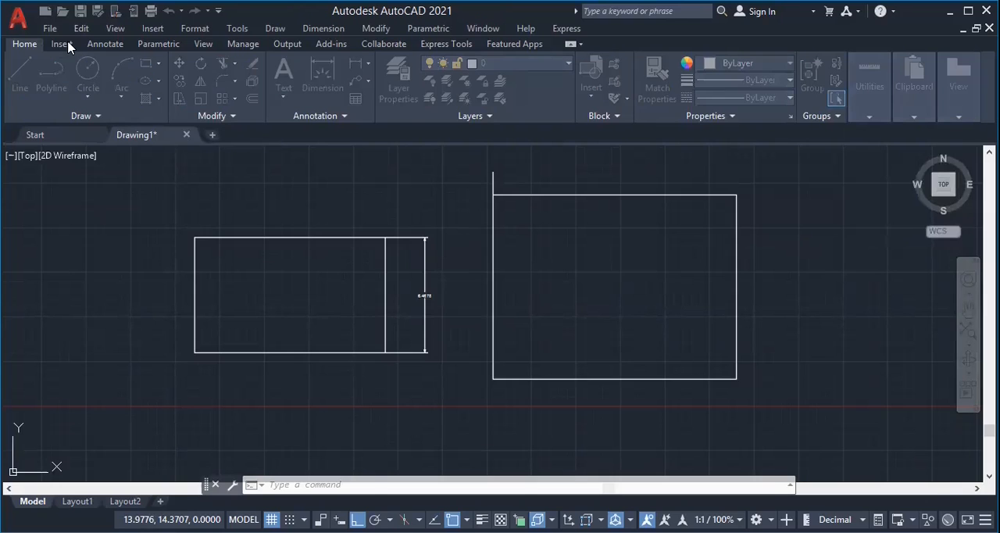
{"action": "left_click", "coordinate": [689, 414]}
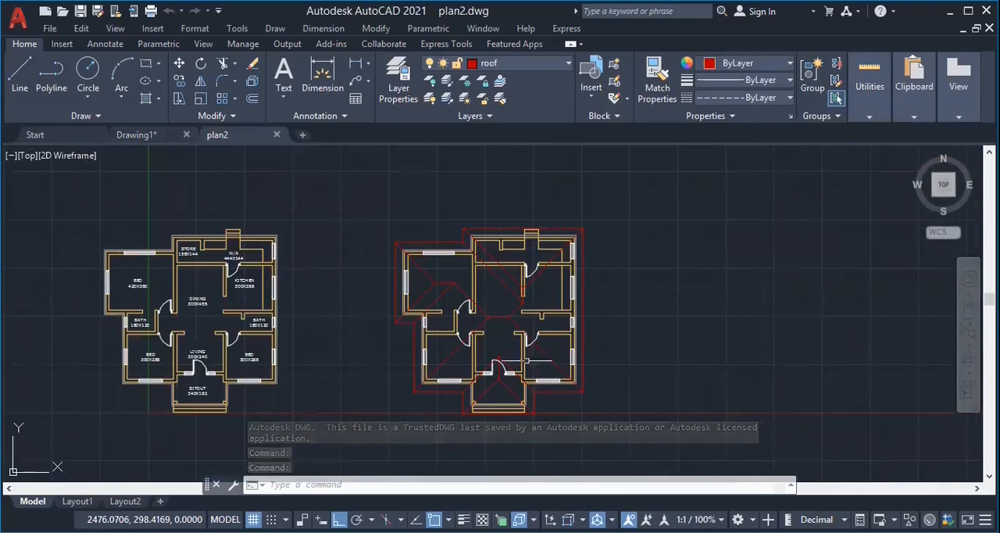
Quick-measure the wall and room distances around both house plans and the area of the large bedroom at the labelled plan's upper left.
{"action": "mouse_move", "coordinate": [869, 86]}
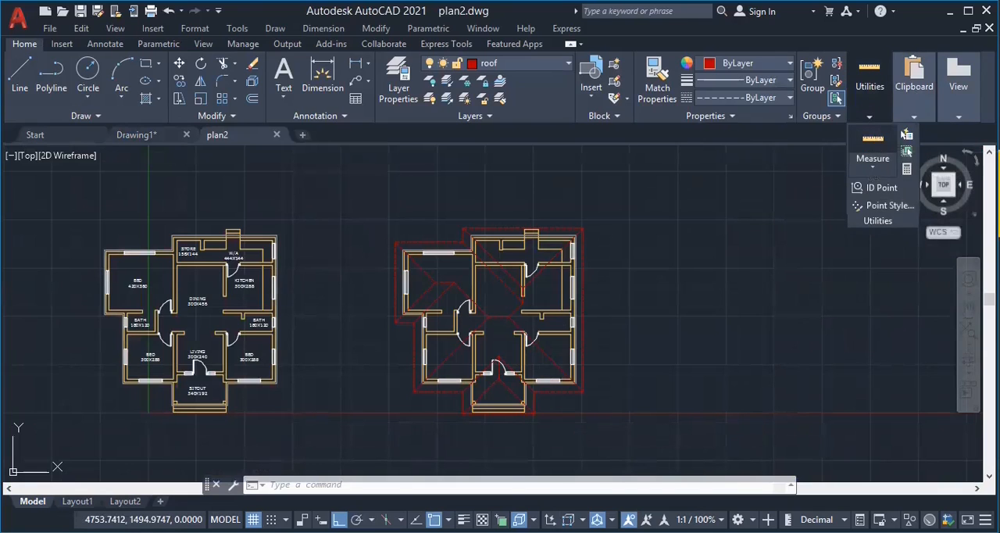
{"action": "left_click", "coordinate": [873, 145]}
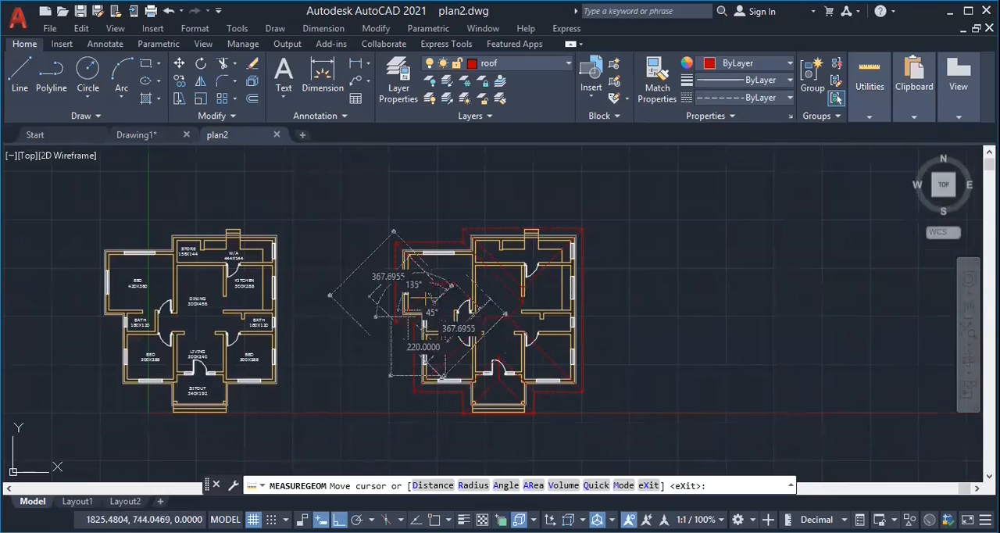
{"action": "scroll", "coordinate": [433, 295], "scroll_direction": "up", "scroll_amount": 2}
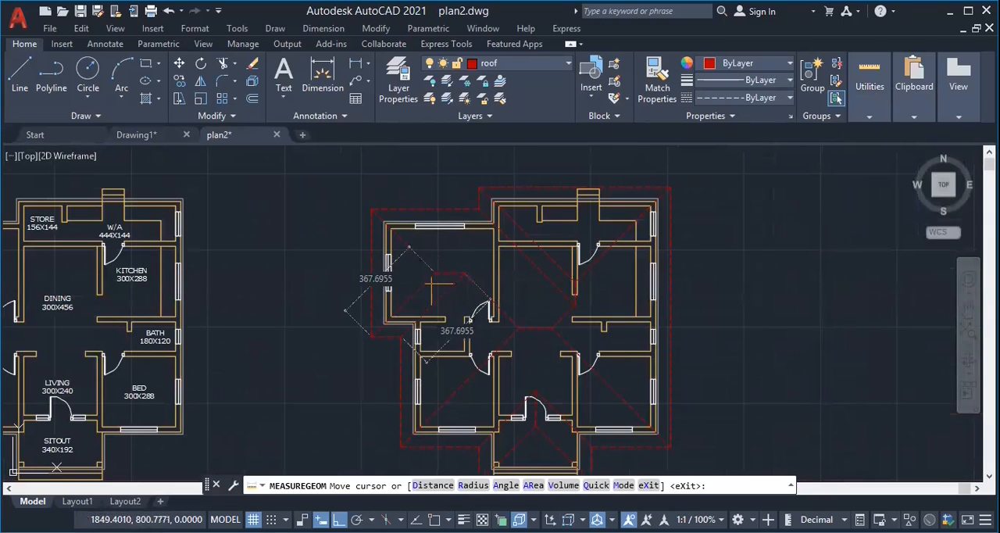
{"action": "scroll", "coordinate": [681, 327], "scroll_direction": "down", "scroll_amount": 4}
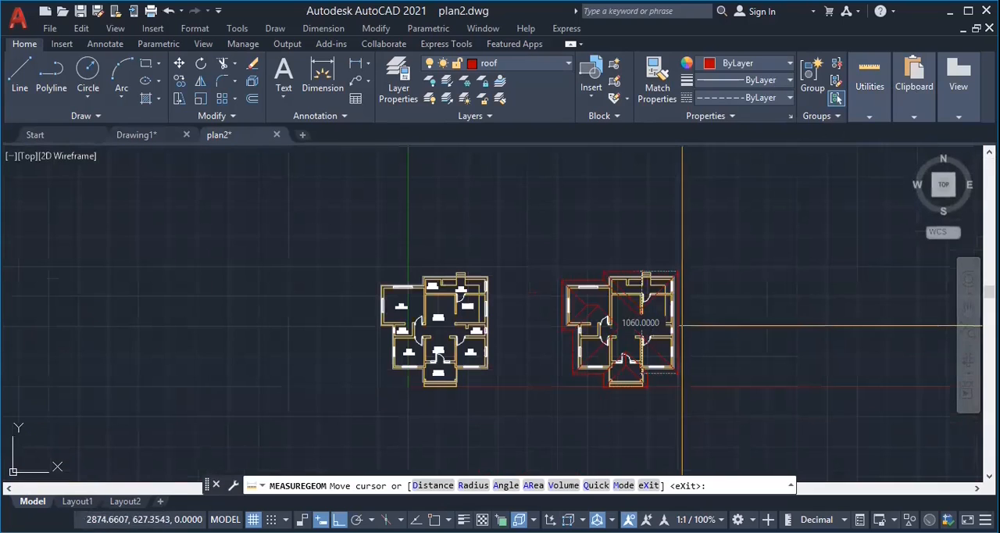
{"action": "scroll", "coordinate": [435, 367], "scroll_direction": "up", "scroll_amount": 2}
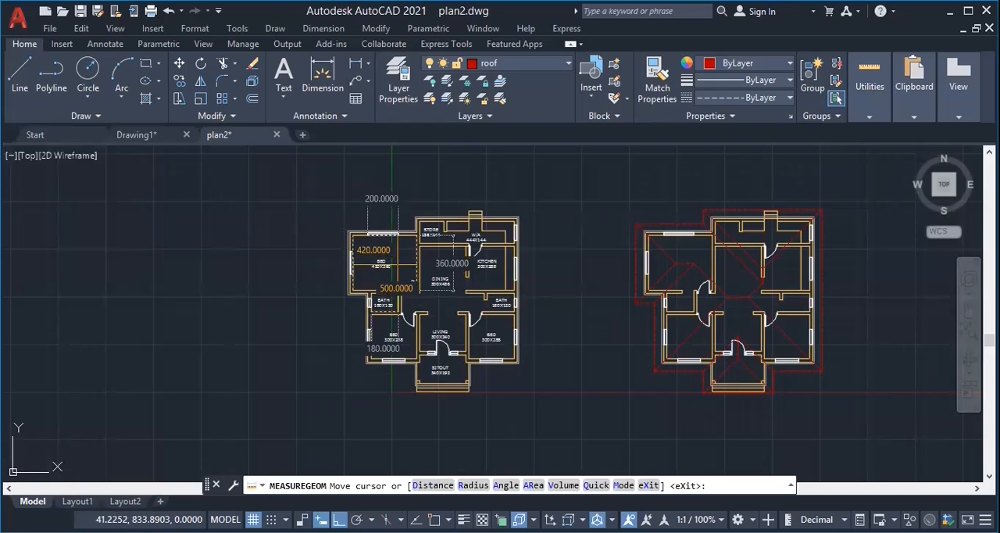
{"action": "left_click", "coordinate": [396, 266]}
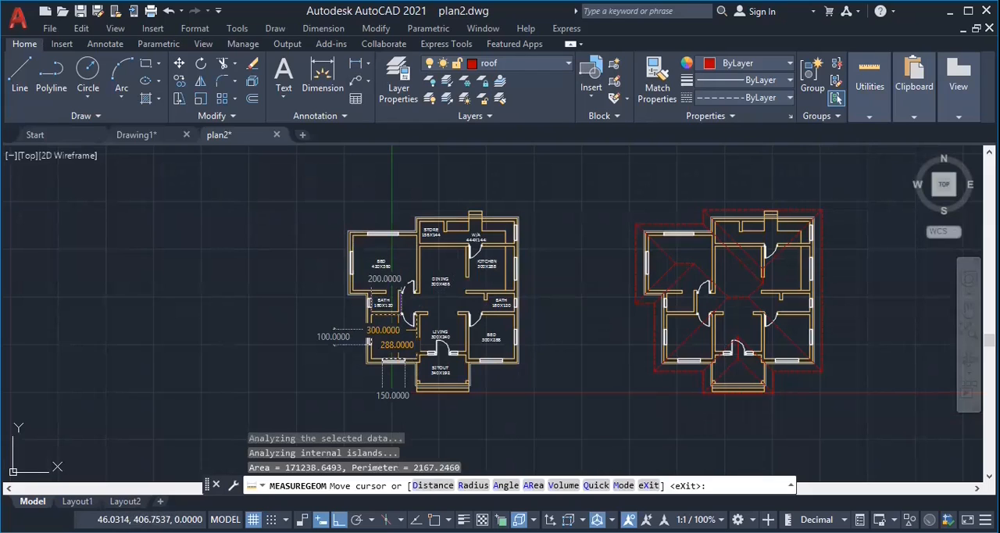
Measure the combined area and perimeter of the labelled plan's rooms, adding the dining, bedroom, work, bath, store and sitout areas.
{"action": "left_click", "coordinate": [450, 261]}
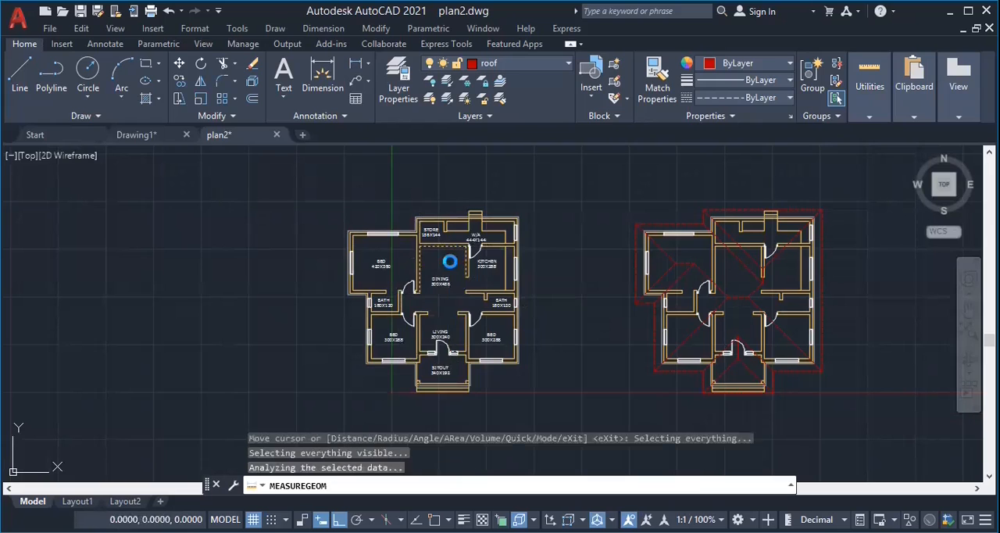
{"action": "left_click", "coordinate": [403, 256], "text": "shift"}
{"action": "left_click", "coordinate": [437, 238], "text": "shift"}
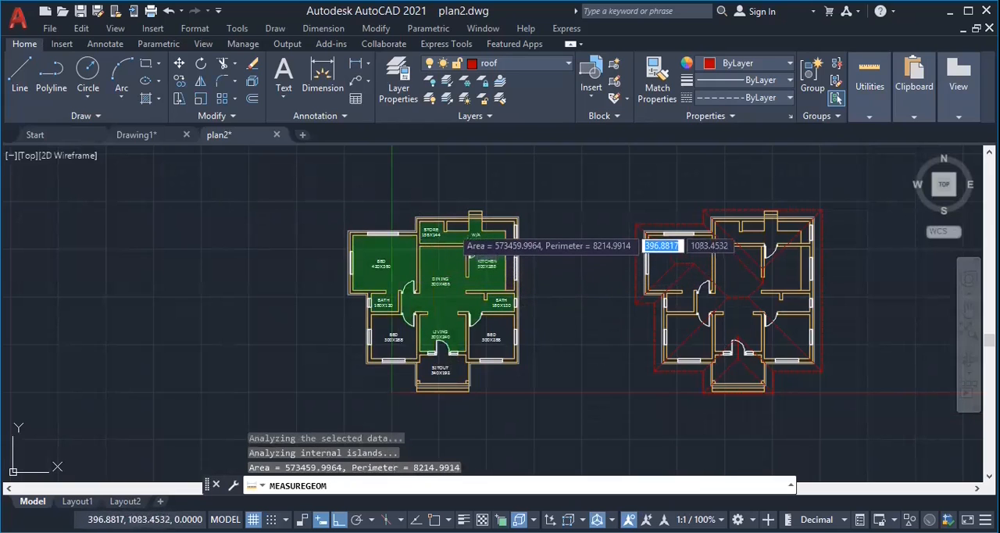
{"action": "left_click", "coordinate": [385, 336], "text": "shift"}
{"action": "left_click", "coordinate": [437, 357], "text": "shift"}
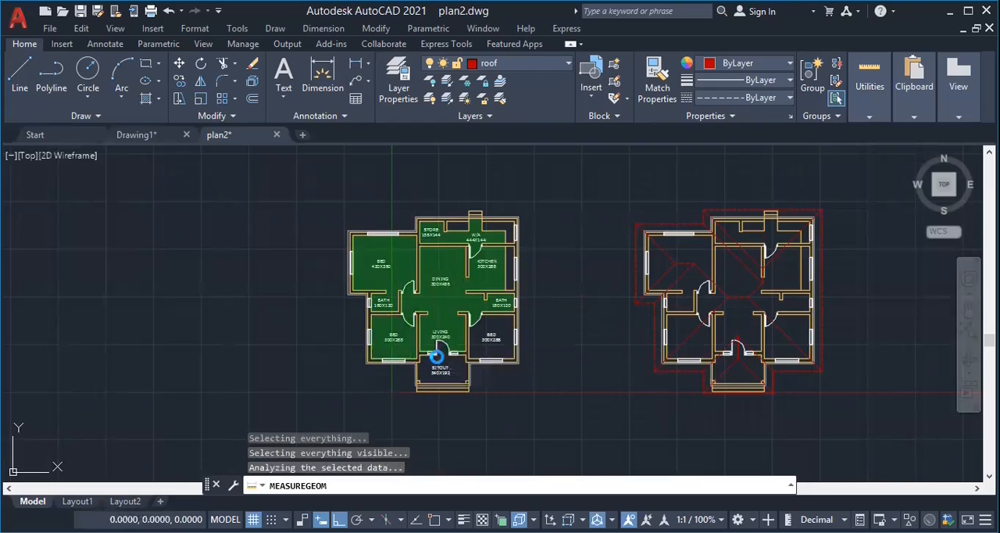
{"action": "left_click", "coordinate": [490, 345], "text": "shift"}
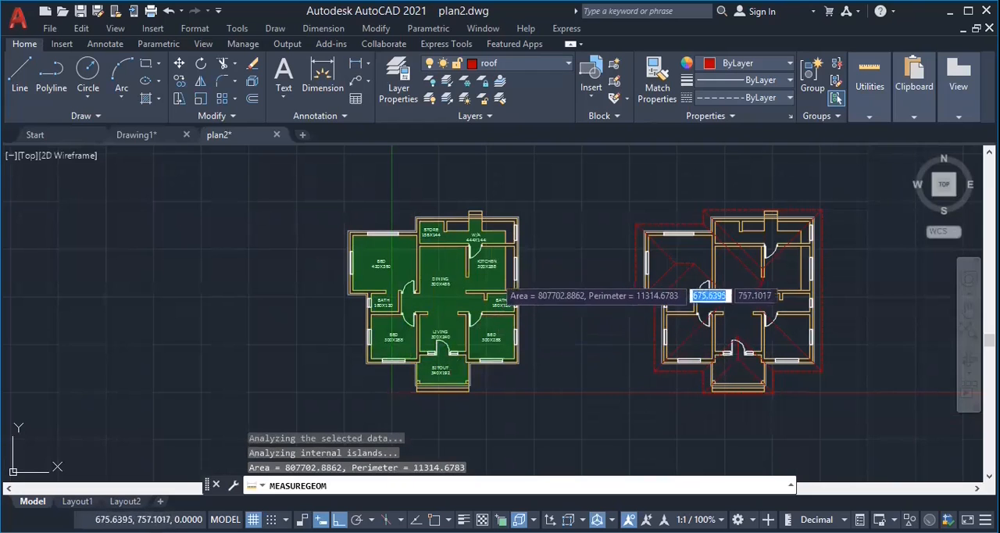
{"action": "left_click", "coordinate": [504, 295], "text": "shift"}
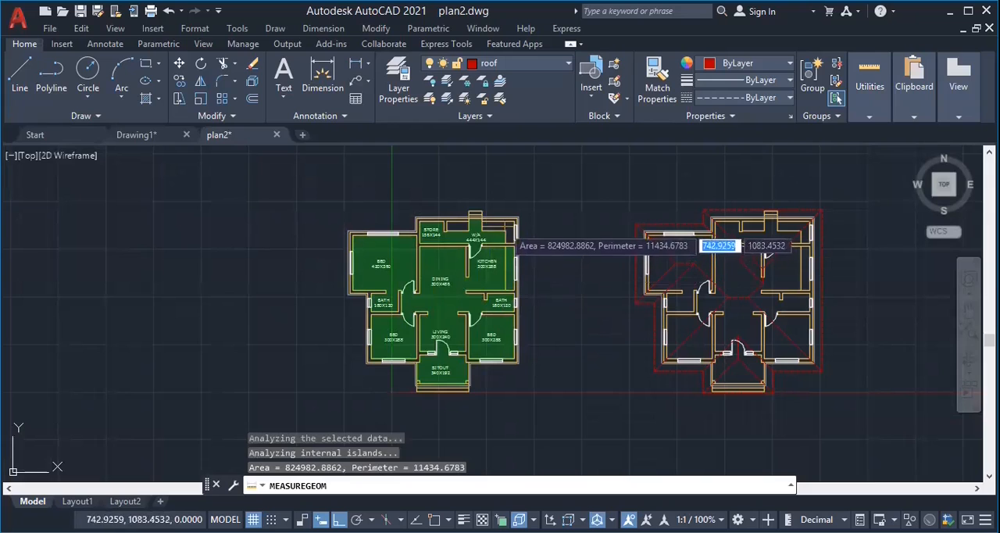
{"action": "left_click", "coordinate": [459, 226], "text": "shift"}
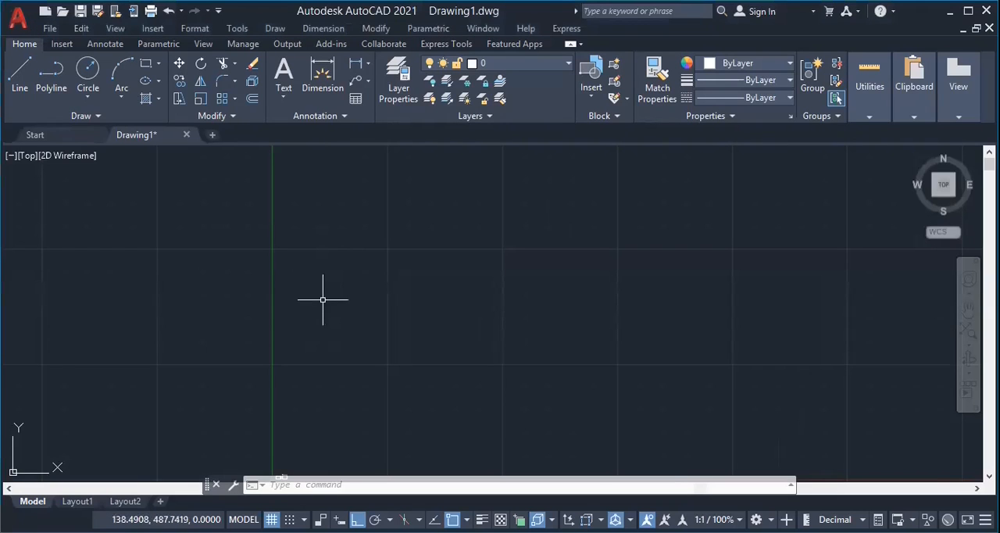
Open the Blocks palette in Drawing1 and show the recently used blocks.
{"action": "left_click", "coordinate": [62, 45]}
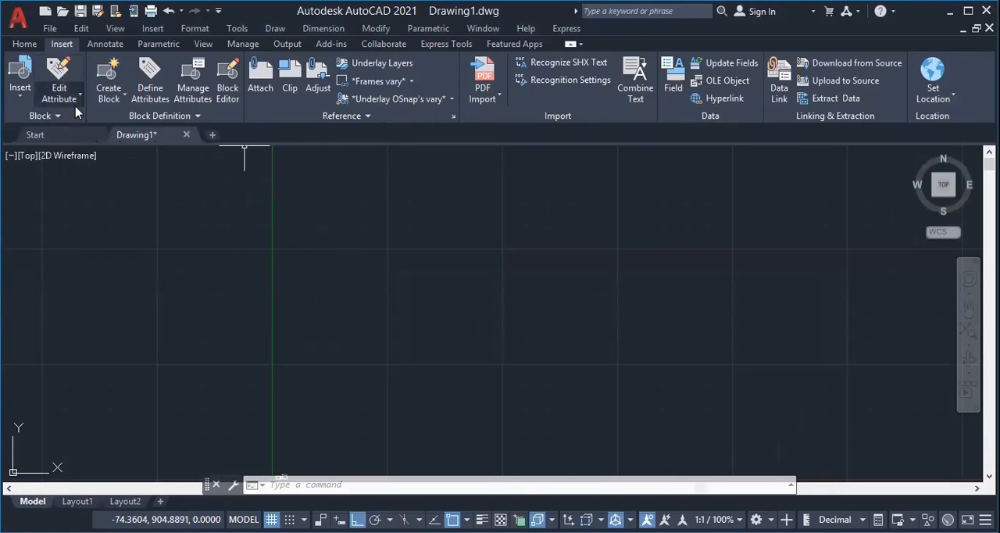
{"action": "left_click", "coordinate": [13, 108]}
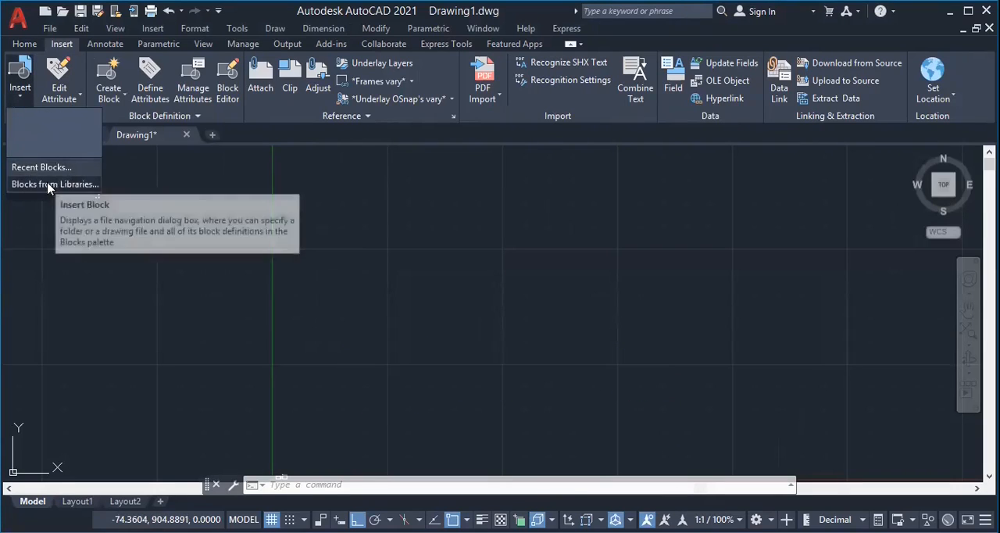
{"action": "left_click", "coordinate": [17, 101]}
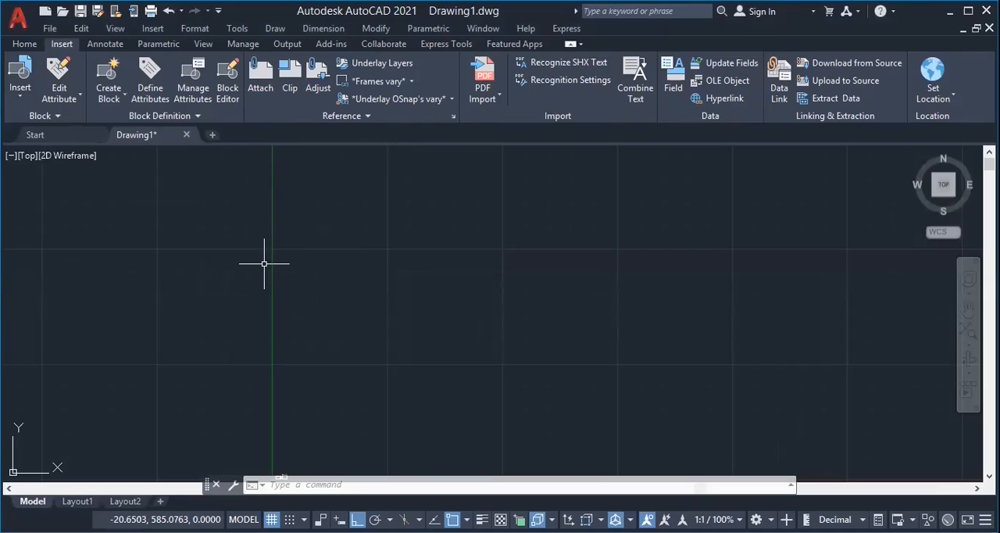
{"action": "left_click", "coordinate": [20, 87]}
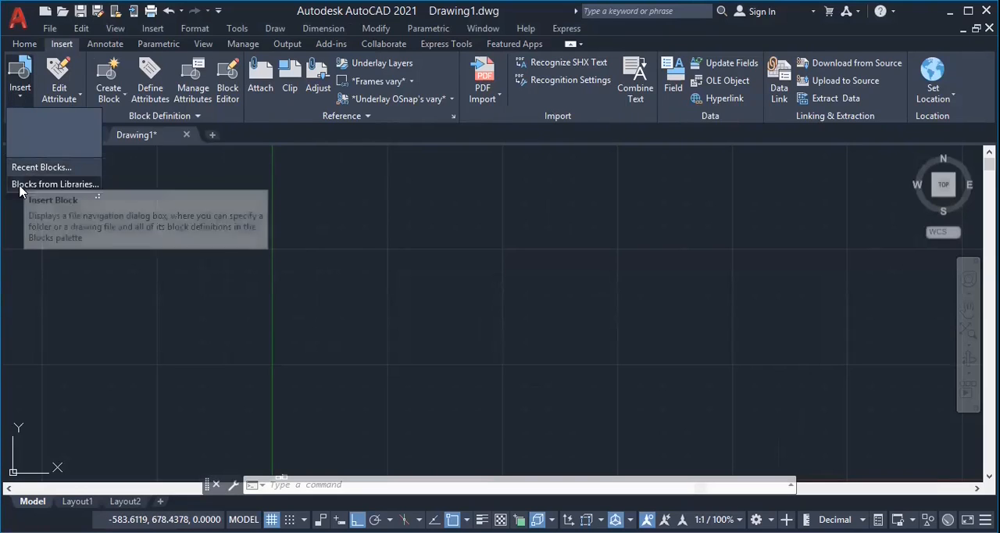
{"action": "left_click", "coordinate": [29, 95]}
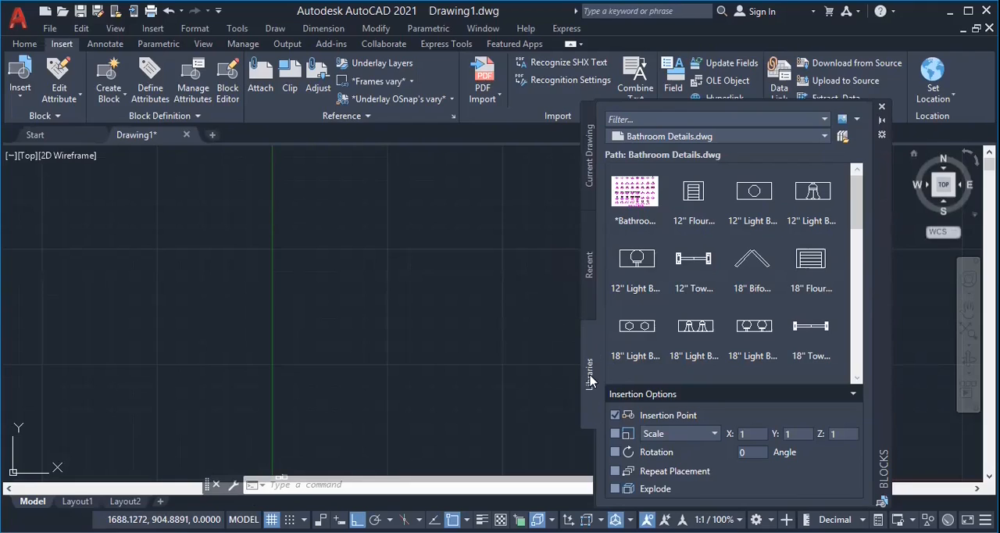
{"action": "left_click", "coordinate": [589, 265]}
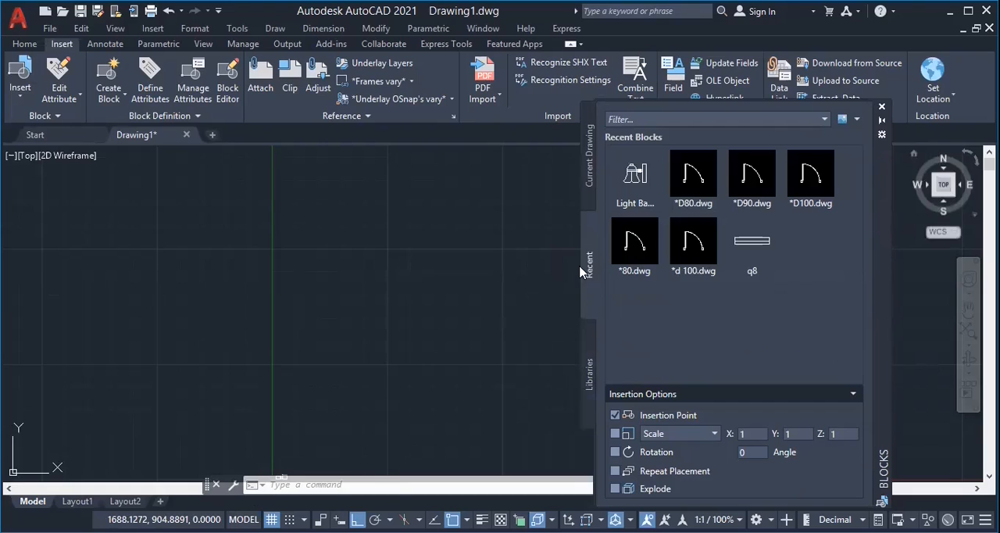
Insert the recent block q8 into the empty drawing, just right of the vertical axis.
{"action": "mouse_move", "coordinate": [642, 174]}
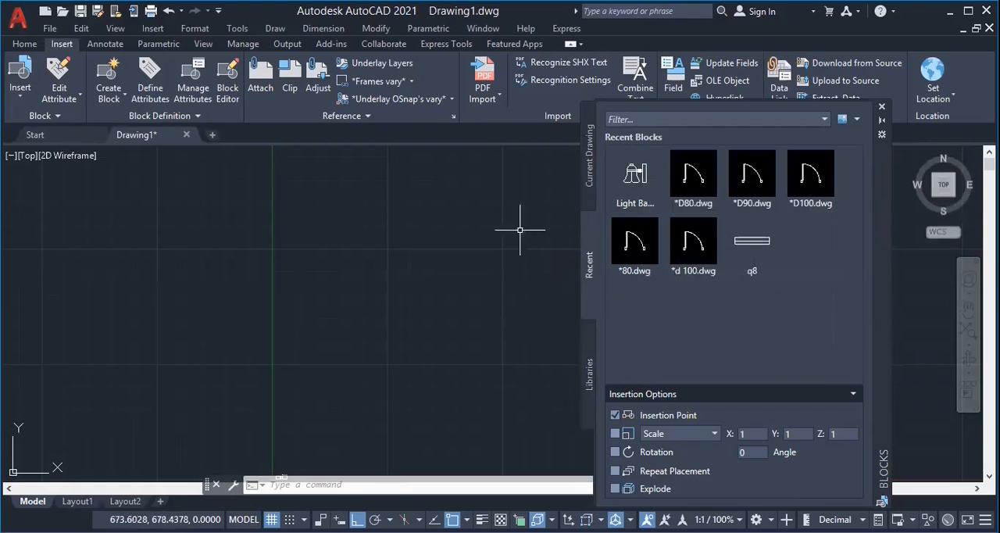
{"action": "left_click", "coordinate": [760, 267]}
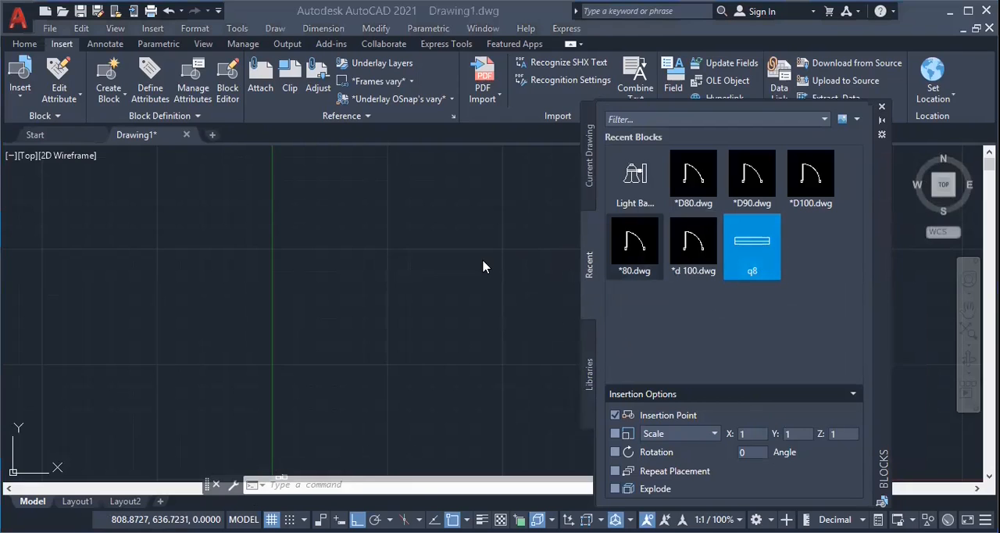
{"action": "left_click", "coordinate": [335, 283]}
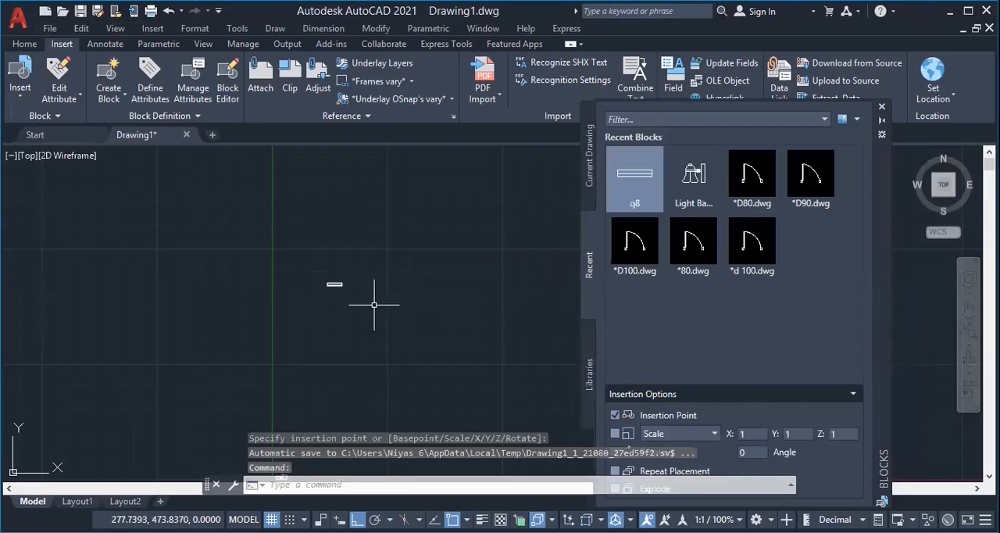
Insert the Light Bar Style B SV block to the right of the q8 block and the D100 door block below it.
{"action": "scroll", "coordinate": [350, 303], "scroll_direction": "up", "scroll_amount": 2}
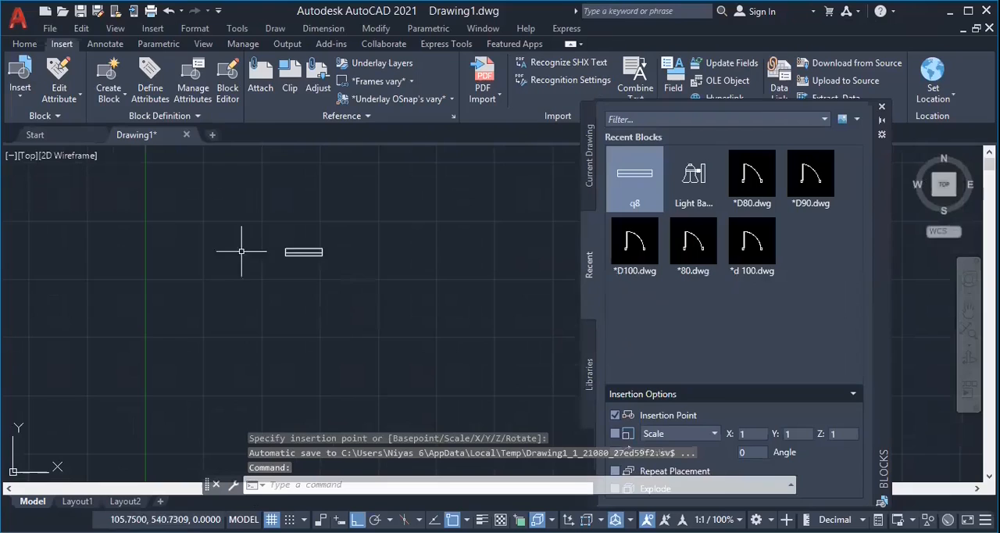
{"action": "left_click", "coordinate": [684, 185]}
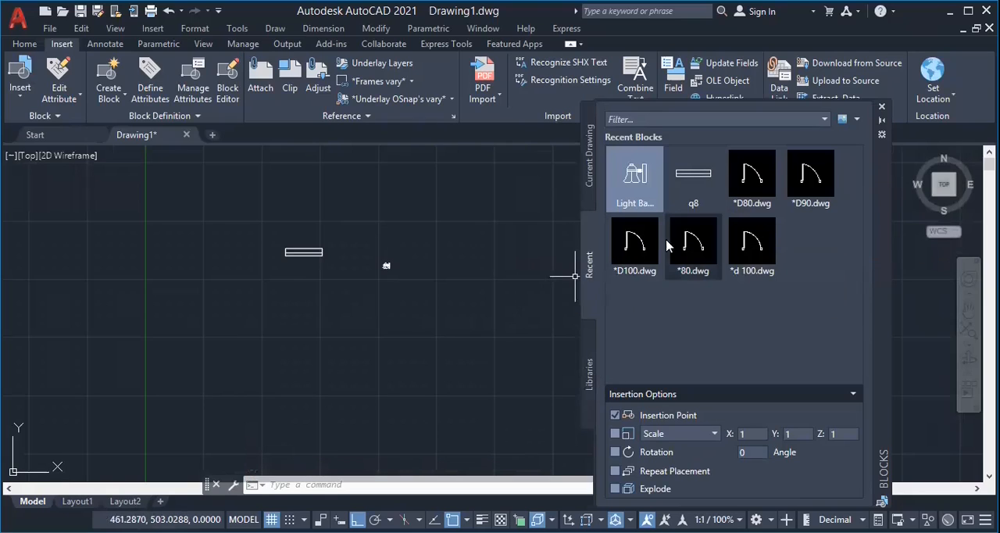
{"action": "left_click", "coordinate": [634, 244]}
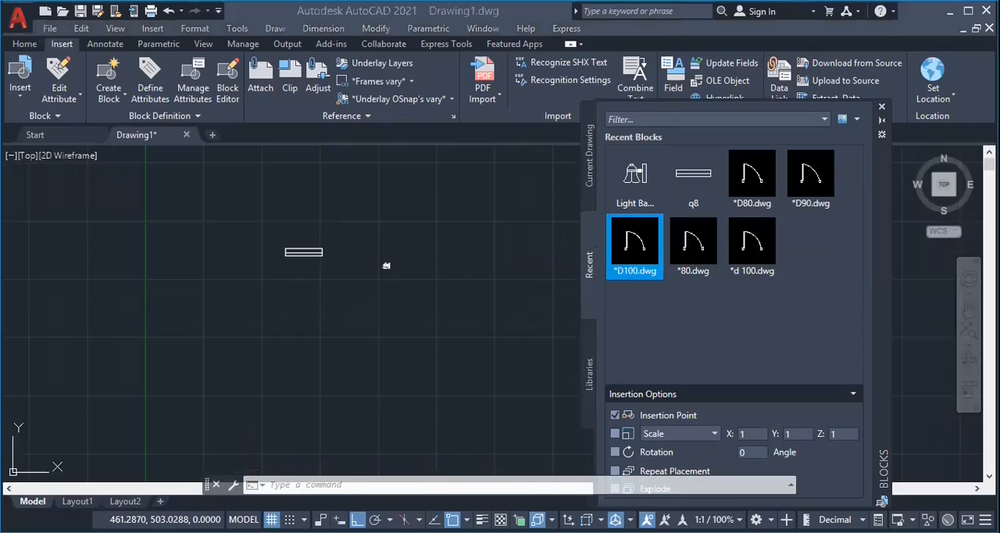
{"action": "left_click", "coordinate": [236, 336]}
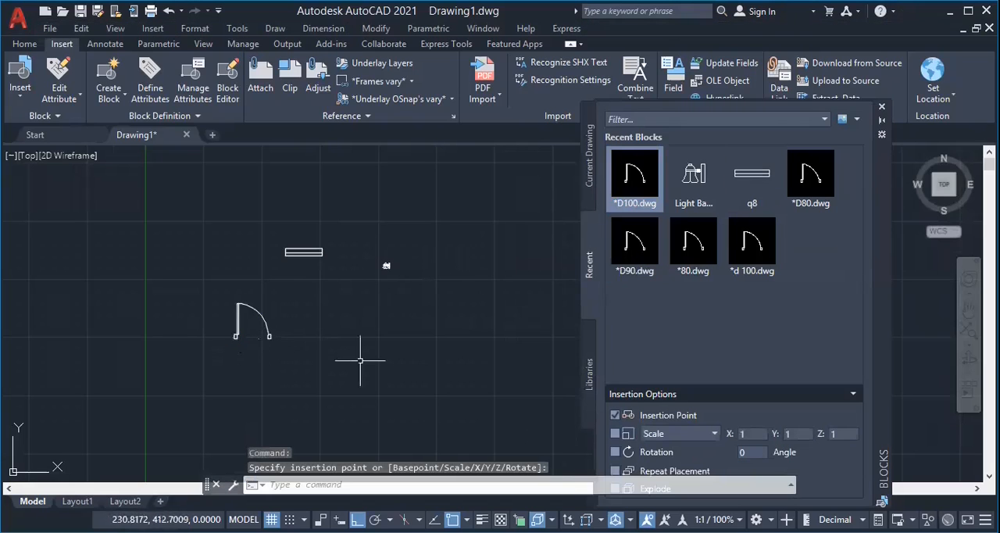
{"action": "scroll", "coordinate": [269, 321], "scroll_direction": "up", "scroll_amount": 5}
{"action": "scroll", "coordinate": [182, 321], "scroll_direction": "down", "scroll_amount": 5}
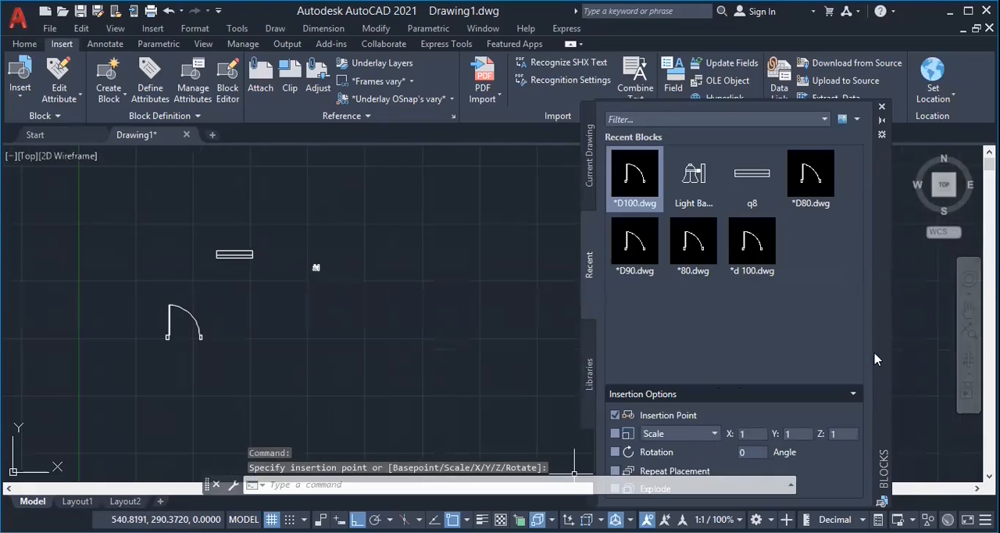
Look through the current drawing, recent and library blocks, and try the Rotation insertion option on and off.
{"action": "left_click_drag", "start_coordinate": [879, 315], "coordinate": [875, 282]}
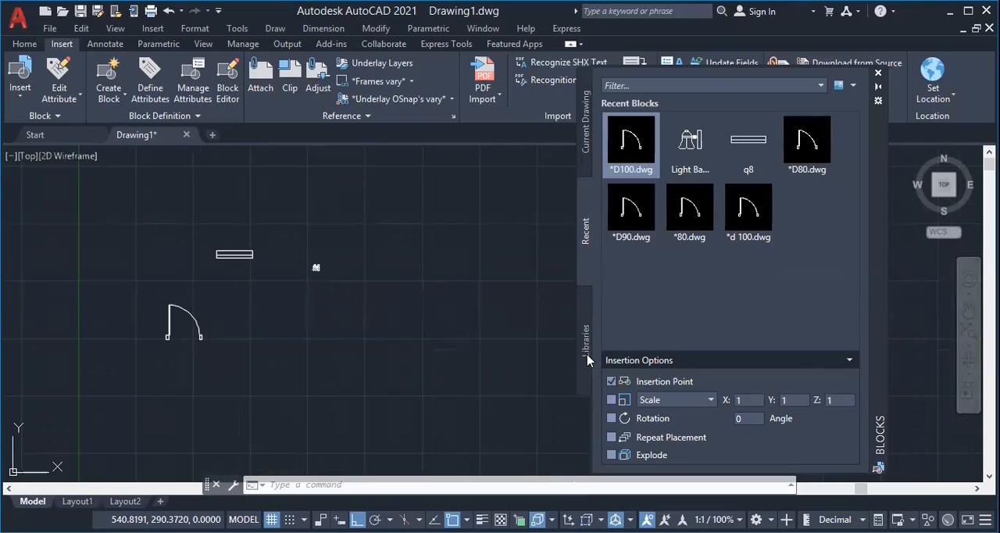
{"action": "left_click", "coordinate": [587, 181]}
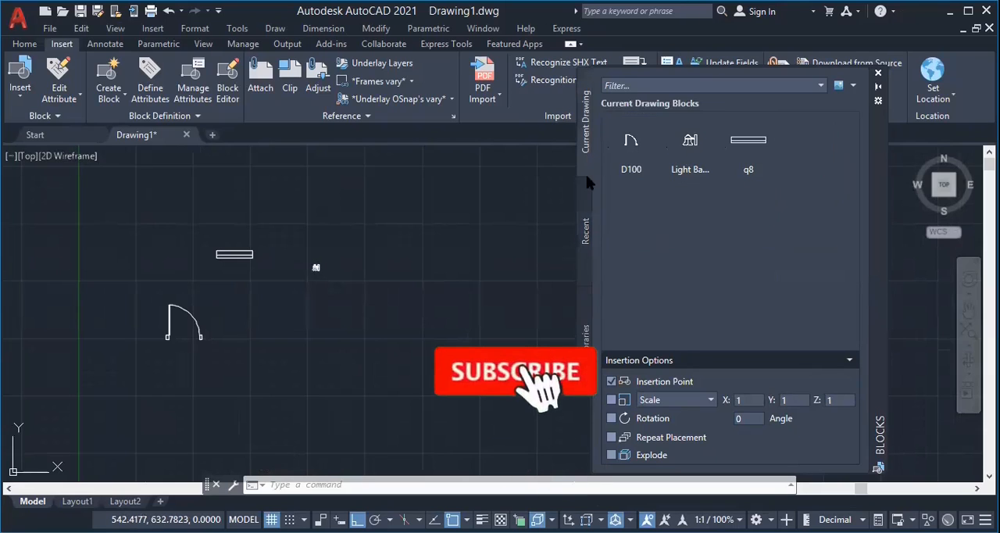
{"action": "left_click", "coordinate": [585, 231]}
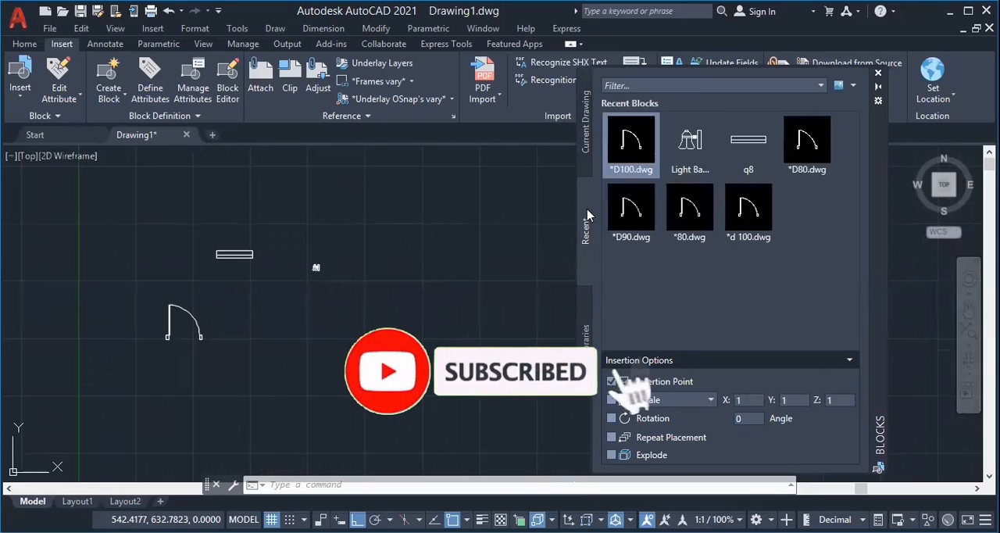
{"action": "left_click", "coordinate": [585, 320]}
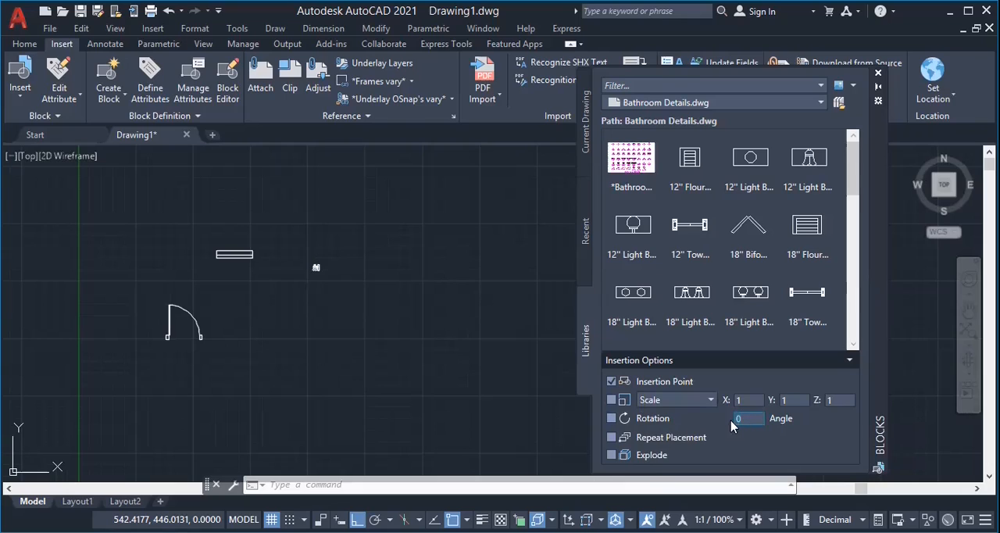
{"action": "left_click", "coordinate": [610, 419]}
{"action": "left_click", "coordinate": [611, 419]}
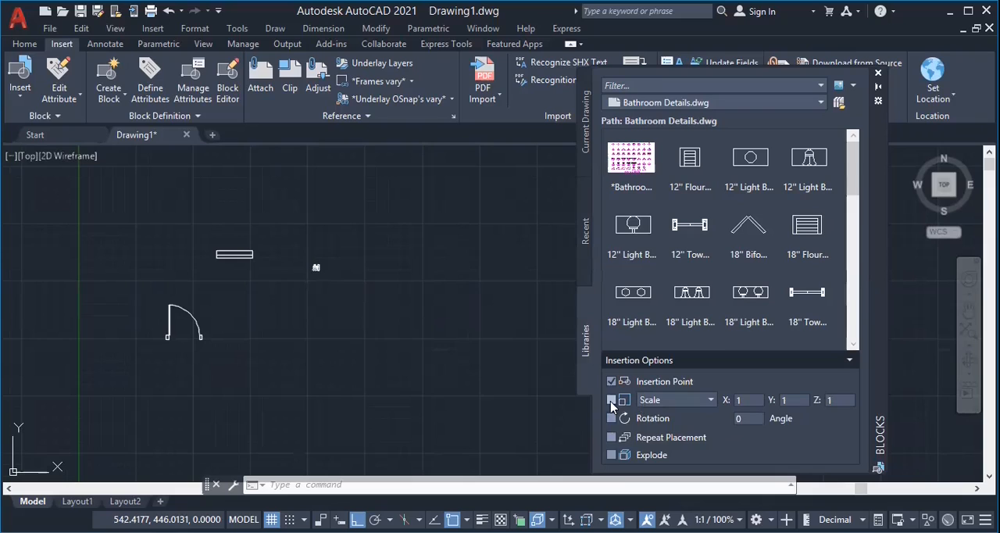
Load Trees.dwg from the cad blocks folder as the block library.
{"action": "left_click", "coordinate": [839, 104]}
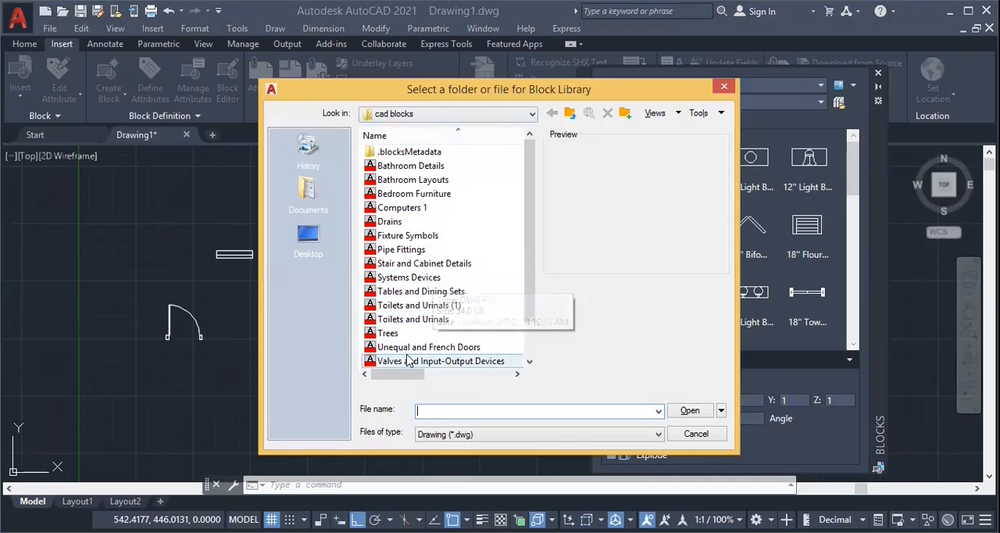
{"action": "left_click", "coordinate": [414, 332]}
{"action": "left_click", "coordinate": [697, 414]}
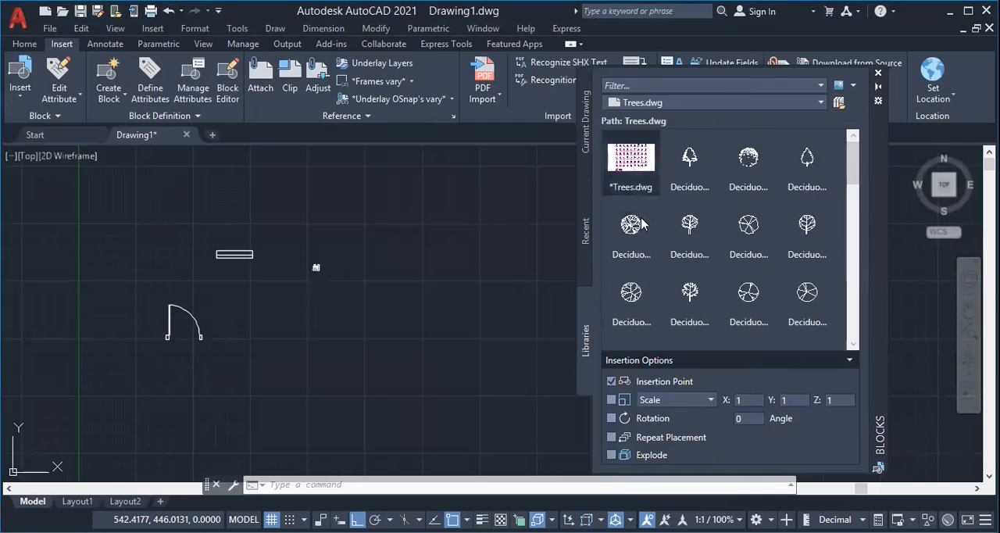
Insert the Tree Palm block from the Trees.dwg library, to the right of the door block.
{"action": "left_click_drag", "start_coordinate": [853, 171], "coordinate": [854, 223]}
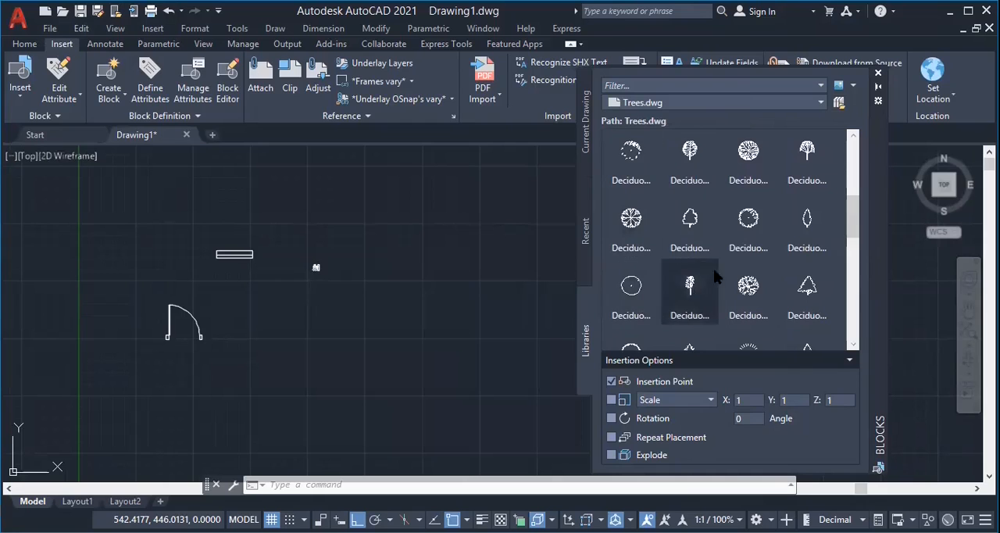
{"action": "scroll", "coordinate": [856, 257], "scroll_direction": "down", "scroll_amount": 1}
{"action": "scroll", "coordinate": [855, 266], "scroll_direction": "down", "scroll_amount": 8}
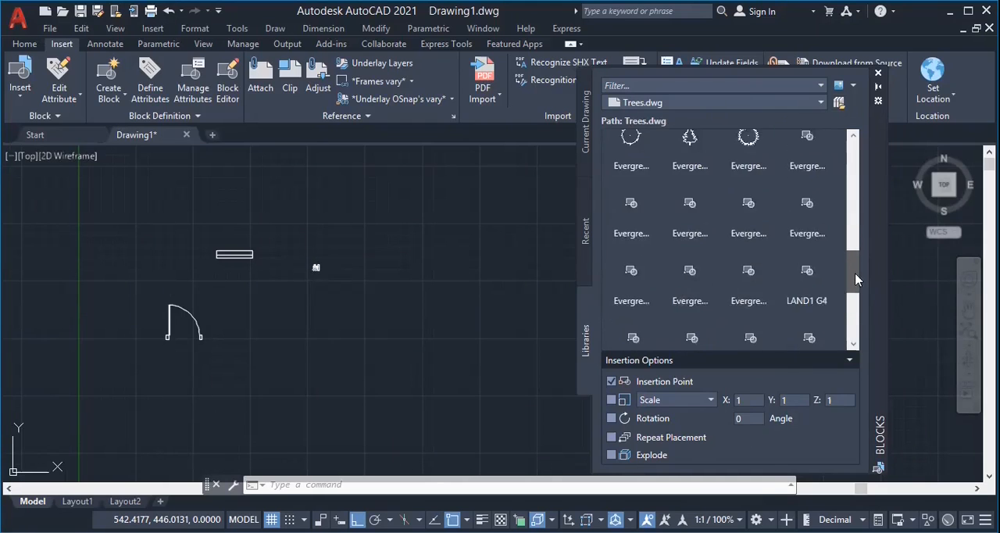
{"action": "scroll", "coordinate": [860, 313], "scroll_direction": "down", "scroll_amount": 1}
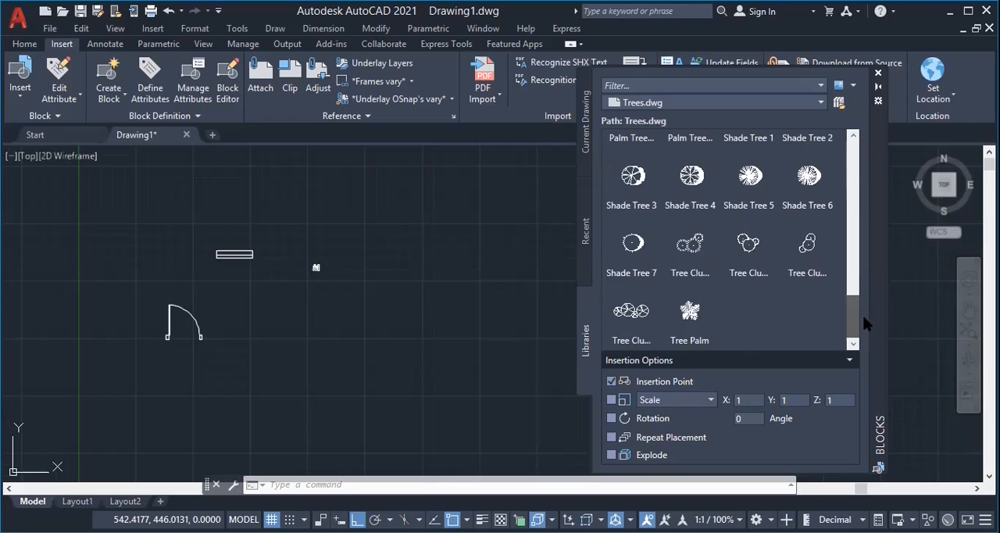
{"action": "left_click", "coordinate": [690, 313]}
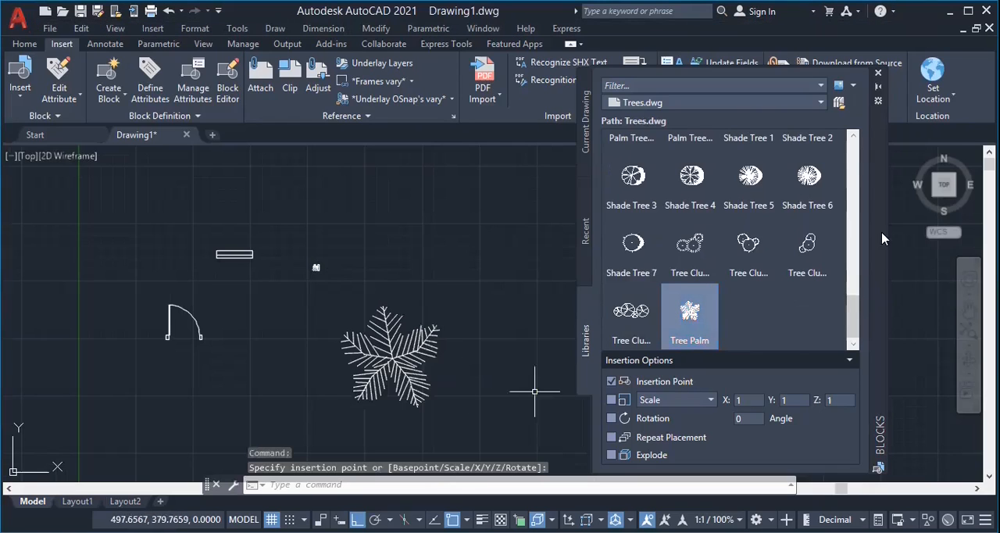
Close the Blocks palette and view the gallery of blocks stored in the current drawing.
{"action": "left_click", "coordinate": [878, 73]}
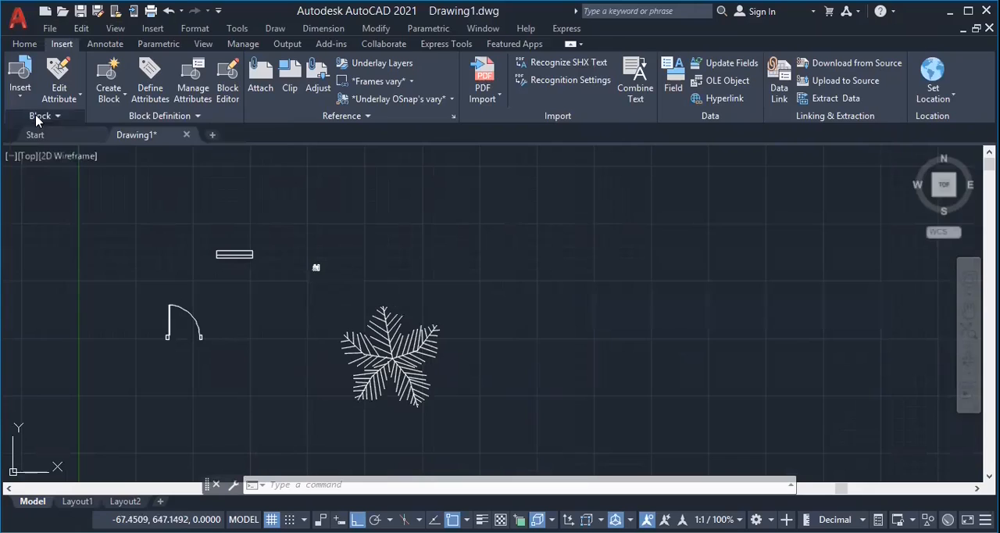
{"action": "left_click", "coordinate": [20, 92]}
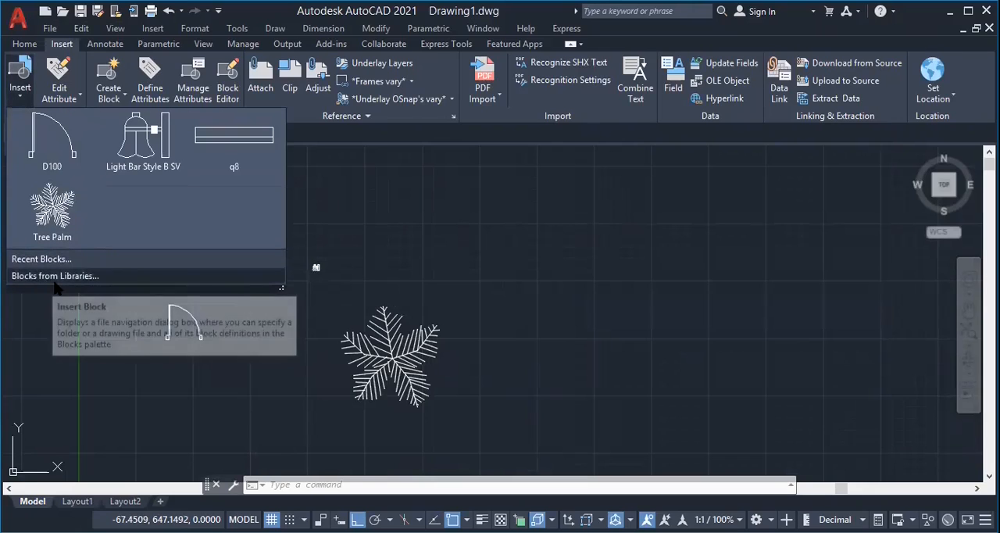
{"action": "left_click", "coordinate": [435, 236]}
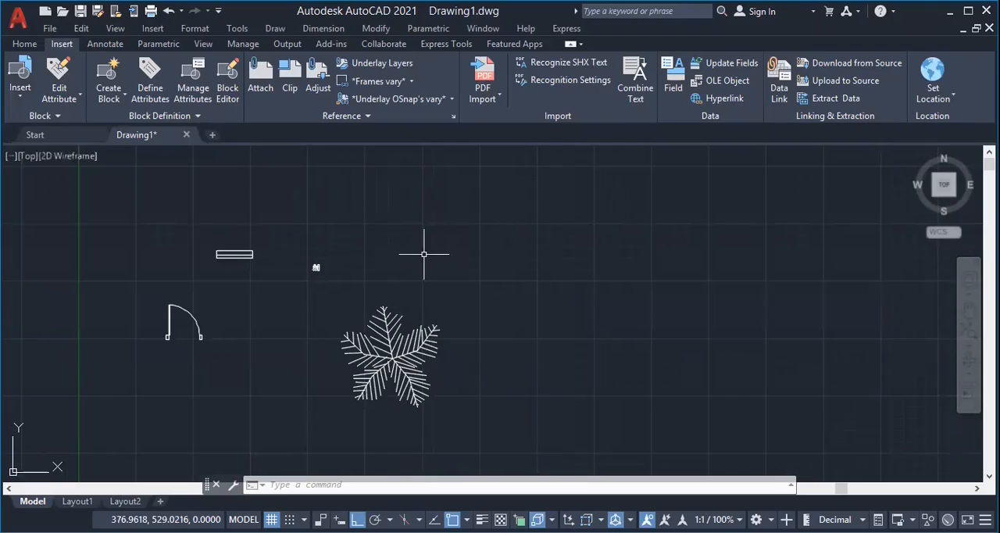